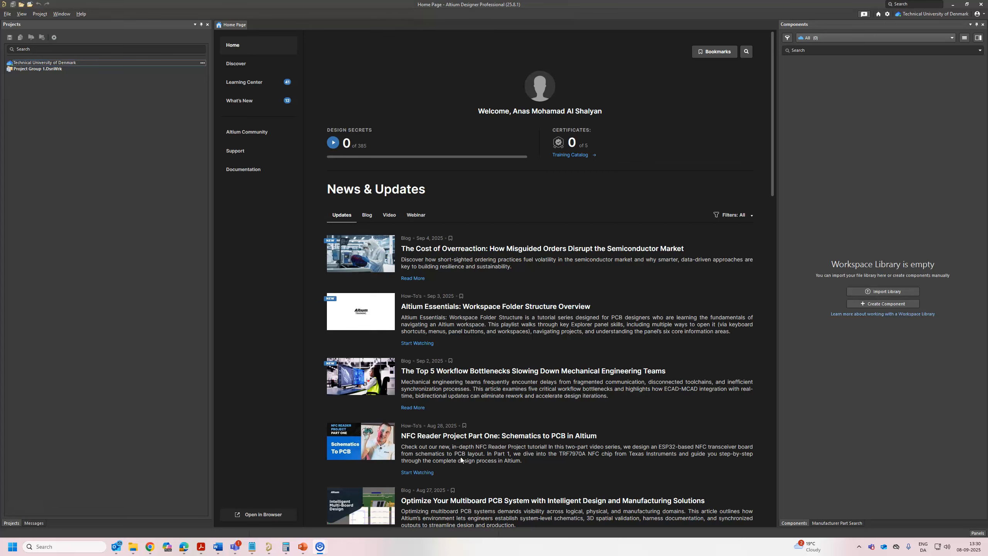
Create a new file-based library of the Schematic Library type.
{"action": "left_click", "coordinate": [7, 14]}
{"action": "left_click", "coordinate": [24, 26]}
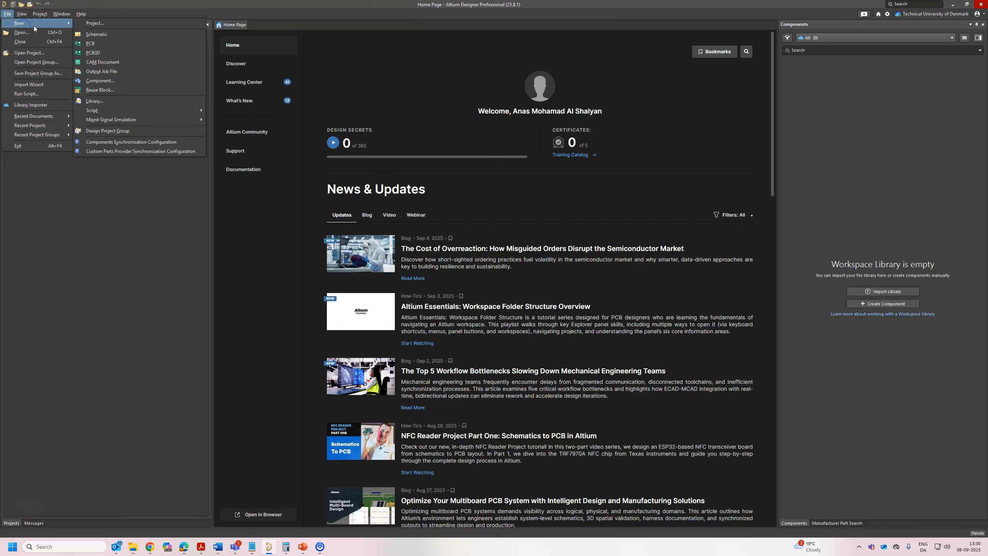
{"action": "left_click", "coordinate": [113, 102]}
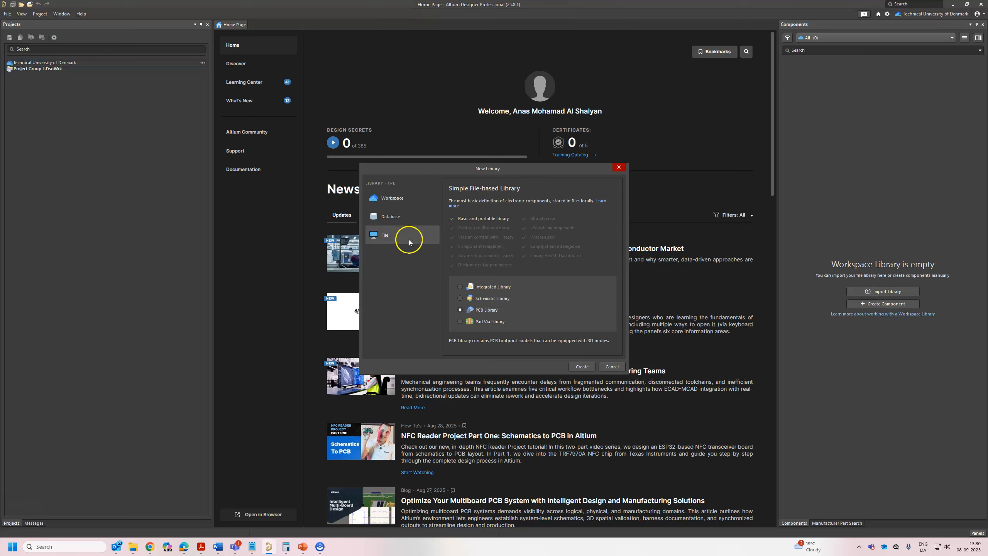
{"action": "left_click", "coordinate": [401, 203]}
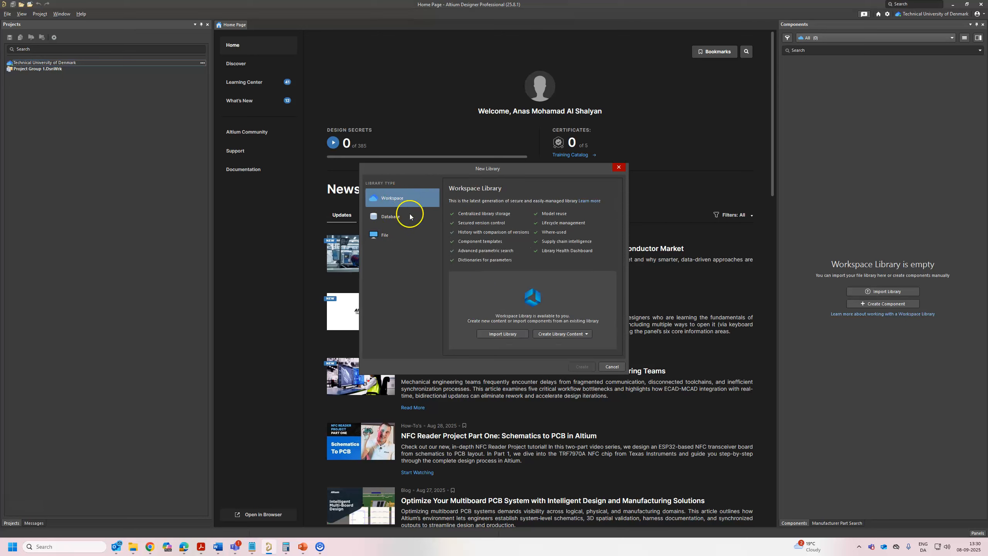
{"action": "left_click", "coordinate": [385, 235]}
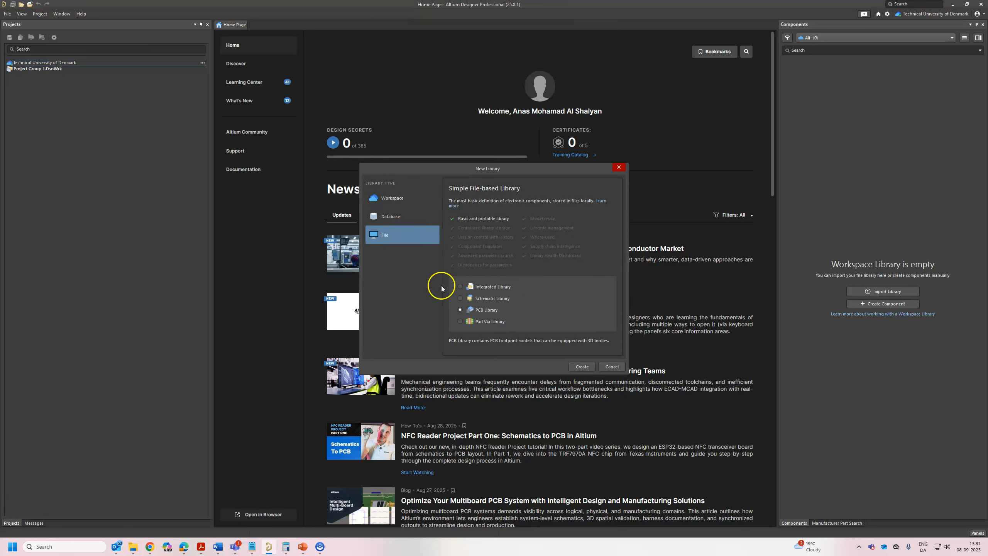
{"action": "left_click", "coordinate": [460, 297]}
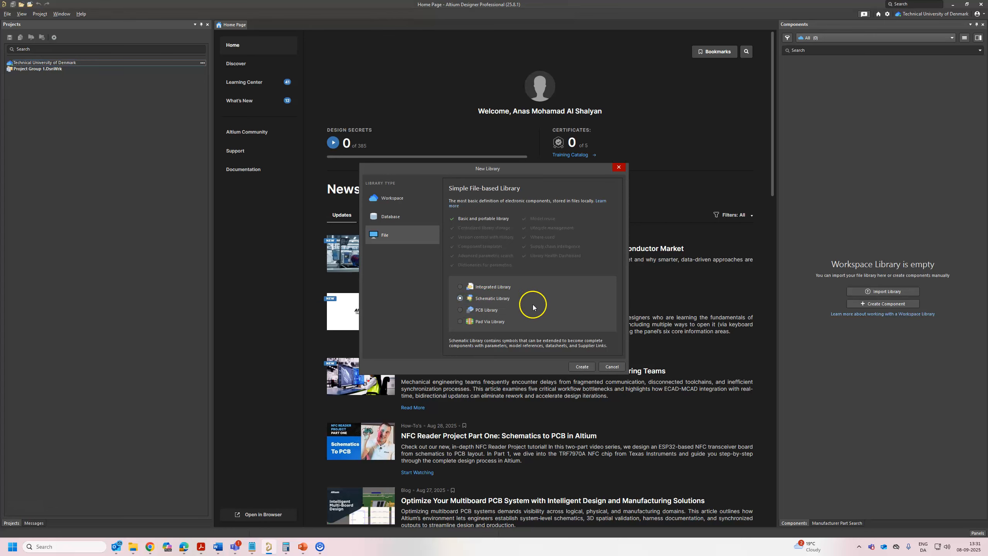
{"action": "left_click", "coordinate": [578, 368]}
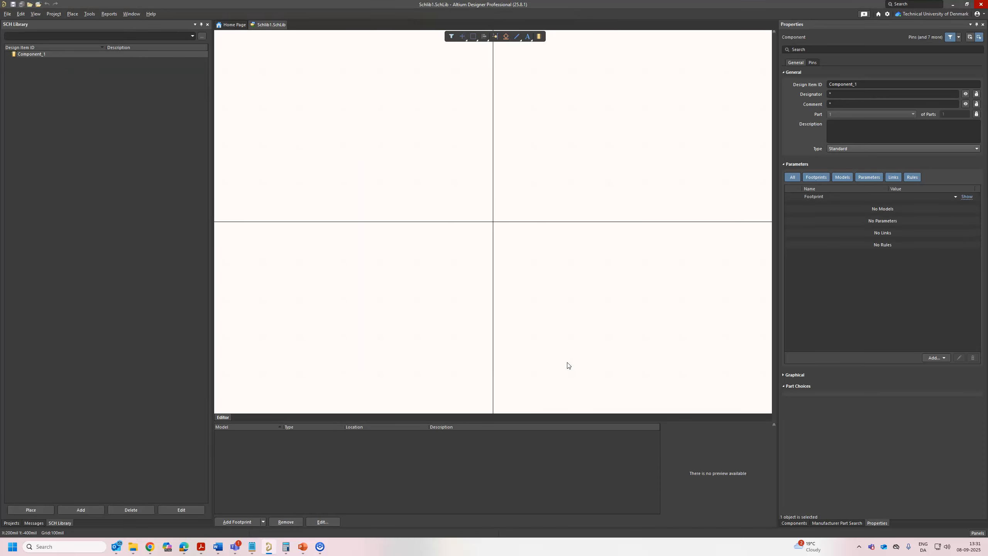
Start placing a pin in the empty component, setting its designator to 1 and leaving its name blank.
{"action": "scroll", "coordinate": [425, 267], "scroll_direction": "down", "scroll_amount": 2, "text": "ctrl"}
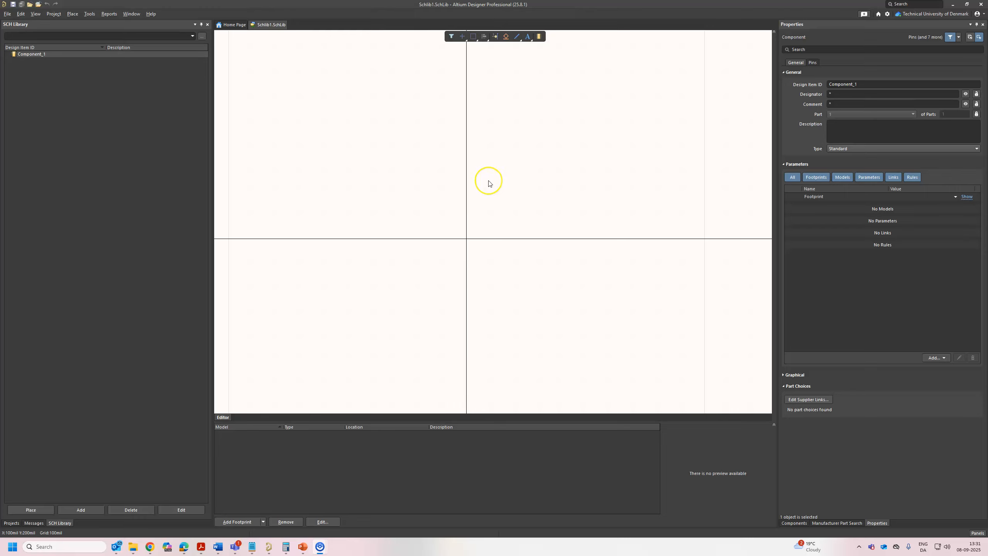
{"action": "left_click", "coordinate": [495, 38]}
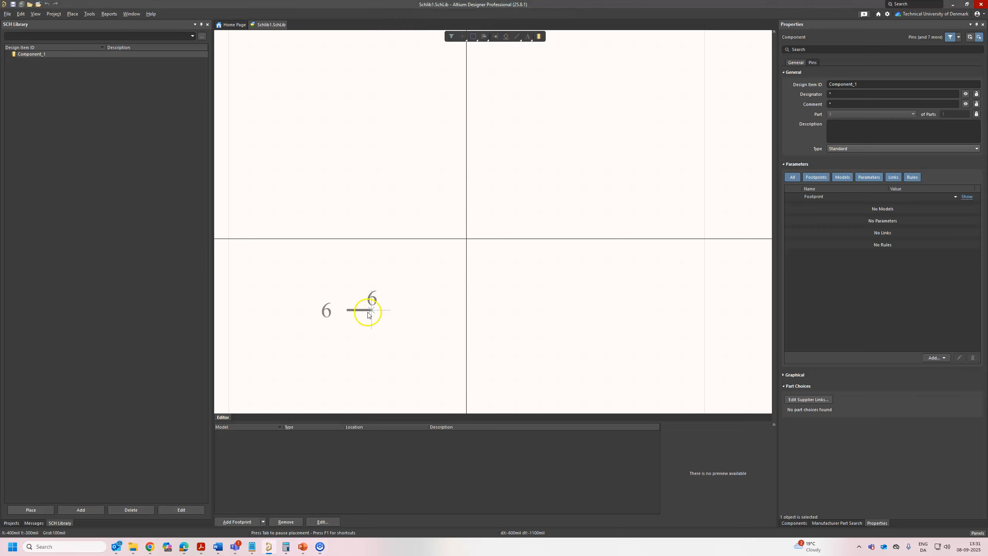
{"action": "key", "text": "Tab"}
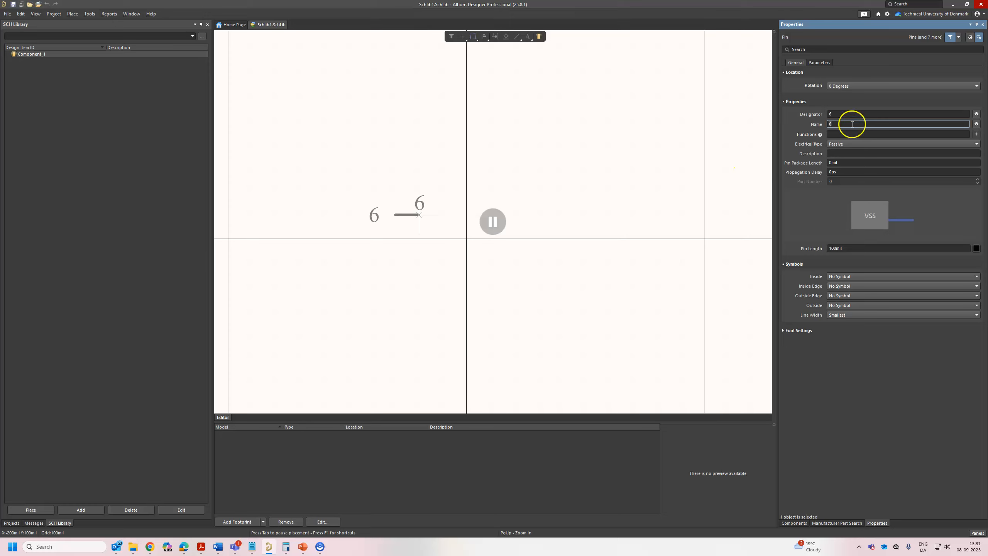
{"action": "left_click", "coordinate": [844, 114]}
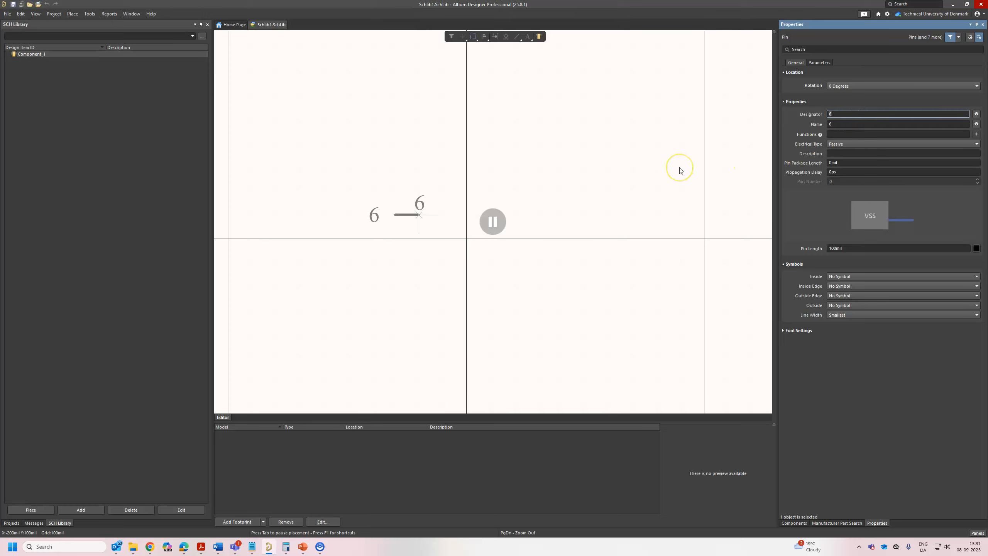
{"action": "type", "text": "1"}
{"action": "left_click", "coordinate": [861, 124]}
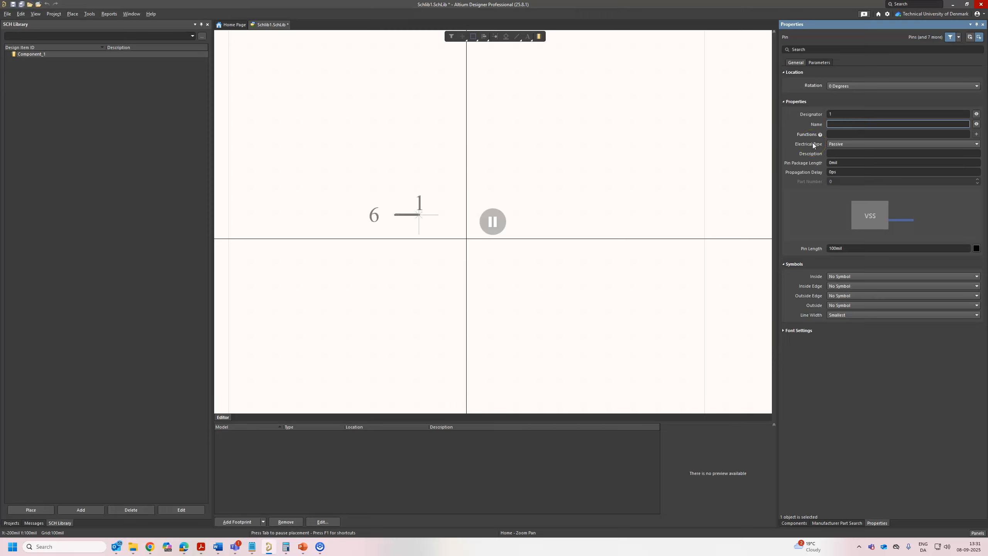
{"action": "left_click", "coordinate": [492, 221]}
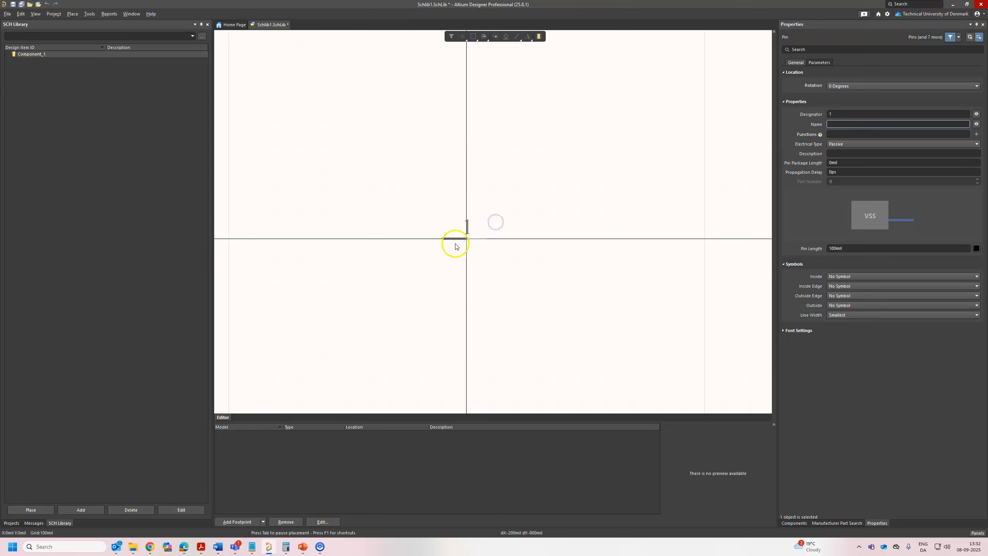
Place pins 1 and 2 on the horizontal axis, pin 1 left of the origin and pin 2 right of it.
{"action": "left_click", "coordinate": [446, 244]}
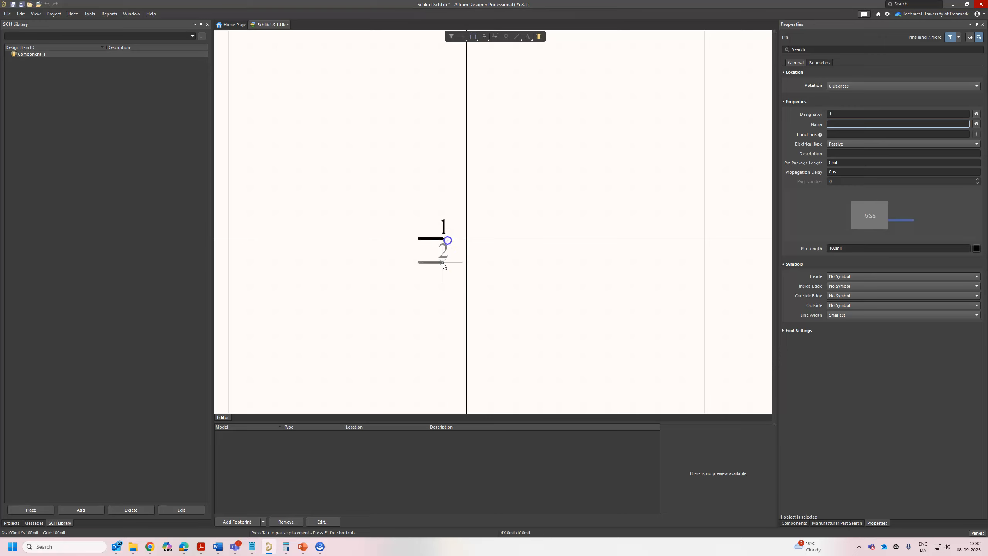
{"action": "left_click", "coordinate": [515, 244]}
{"action": "right_click", "coordinate": [432, 302]}
Rotate pin 1 by 180 degrees in its place so its connection end faces away from the origin.
{"action": "scroll", "coordinate": [432, 300], "scroll_direction": "up", "scroll_amount": 3, "text": "ctrl"}
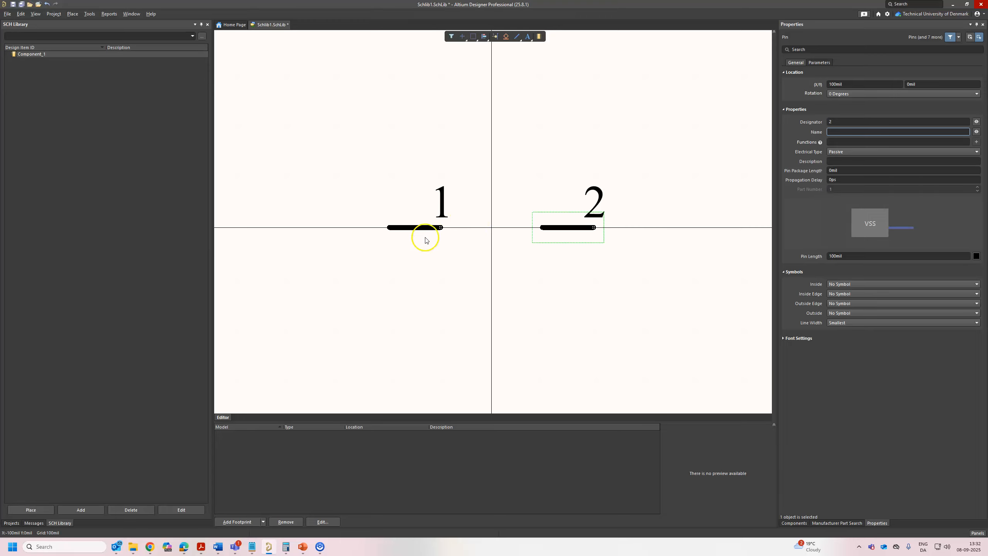
{"action": "scroll", "coordinate": [436, 233], "scroll_direction": "up", "scroll_amount": 3, "text": "ctrl"}
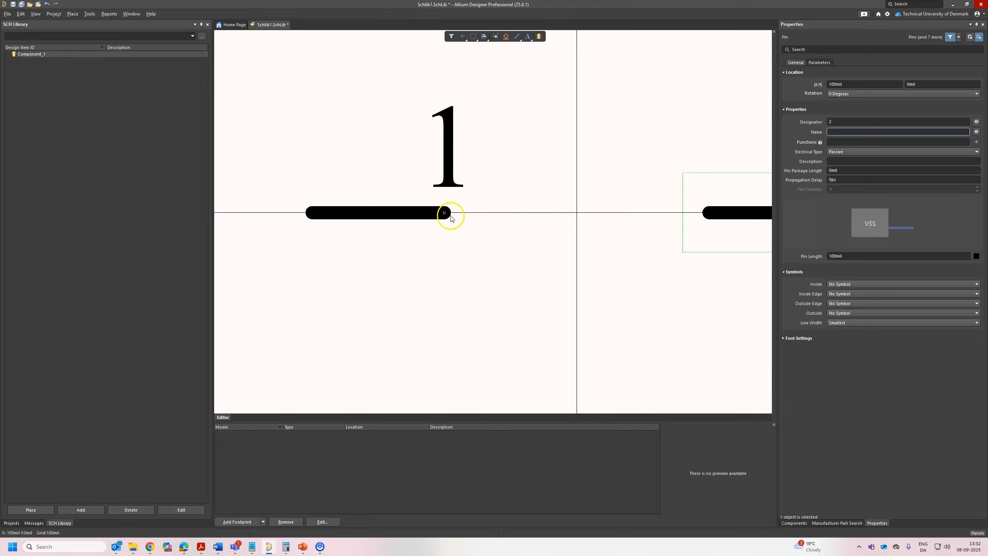
{"action": "left_click_drag", "start_coordinate": [460, 215], "coordinate": [508, 205]}
{"action": "key", "text": "space"}
{"action": "key", "text": "space"}
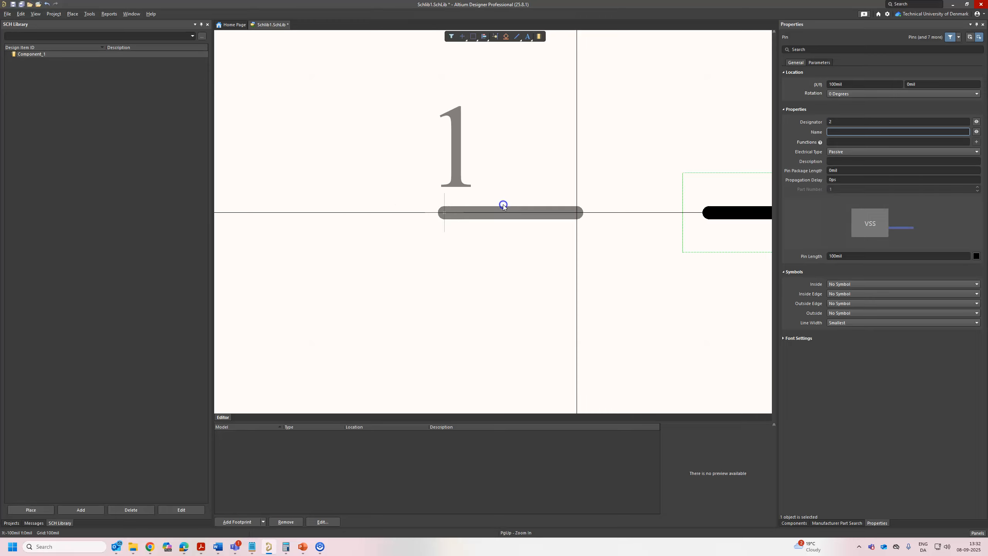
{"action": "left_click_drag", "start_coordinate": [394, 209], "coordinate": [377, 209]}
{"action": "scroll", "coordinate": [628, 214], "scroll_direction": "down", "scroll_amount": 4, "text": "ctrl"}
{"action": "left_click", "coordinate": [607, 267]}
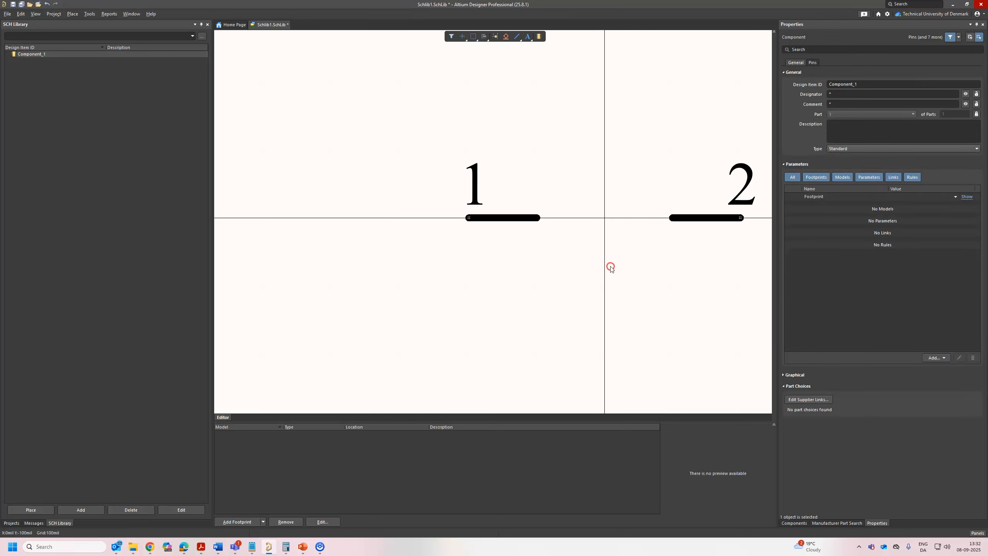
Draw a closed 200 × 200 mil square with the Line tool between pins 1 and 2, centred on the origin.
{"action": "right_click_drag", "start_coordinate": [610, 267], "coordinate": [508, 270]}
{"action": "scroll", "coordinate": [544, 252], "scroll_direction": "up", "scroll_amount": 4, "text": "ctrl"}
{"action": "scroll", "coordinate": [528, 248], "scroll_direction": "down", "scroll_amount": 3, "text": "ctrl"}
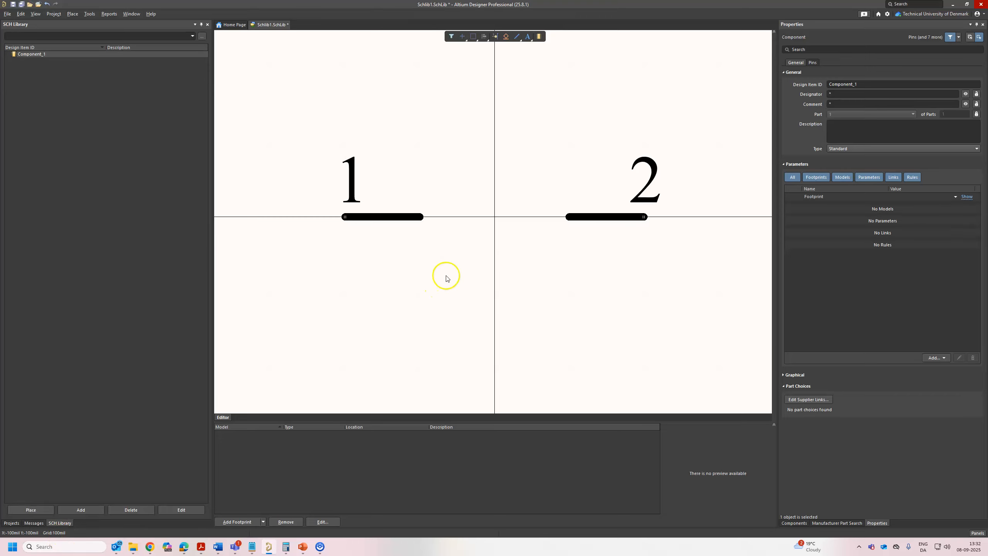
{"action": "left_click", "coordinate": [518, 38]}
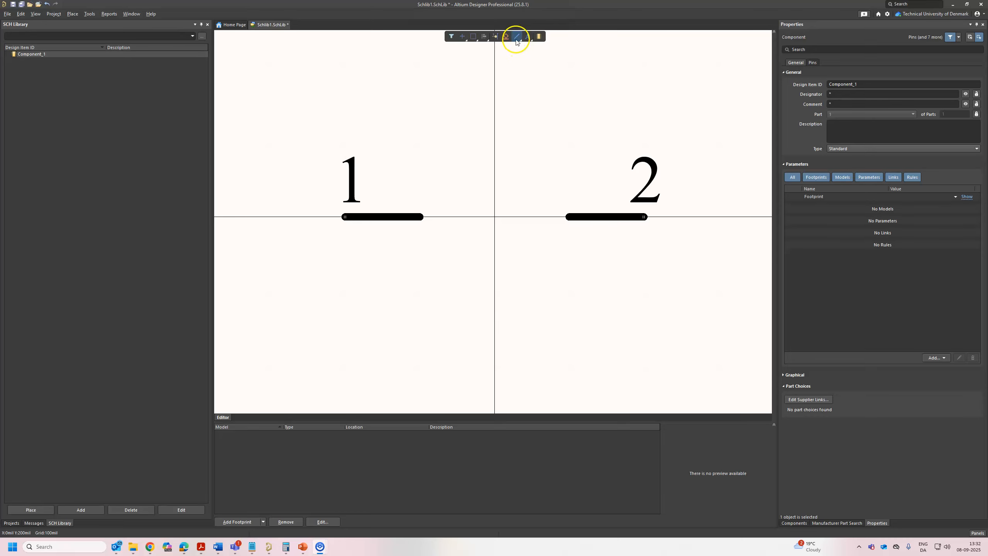
{"action": "left_click", "coordinate": [443, 157]}
{"action": "left_click", "coordinate": [408, 278]}
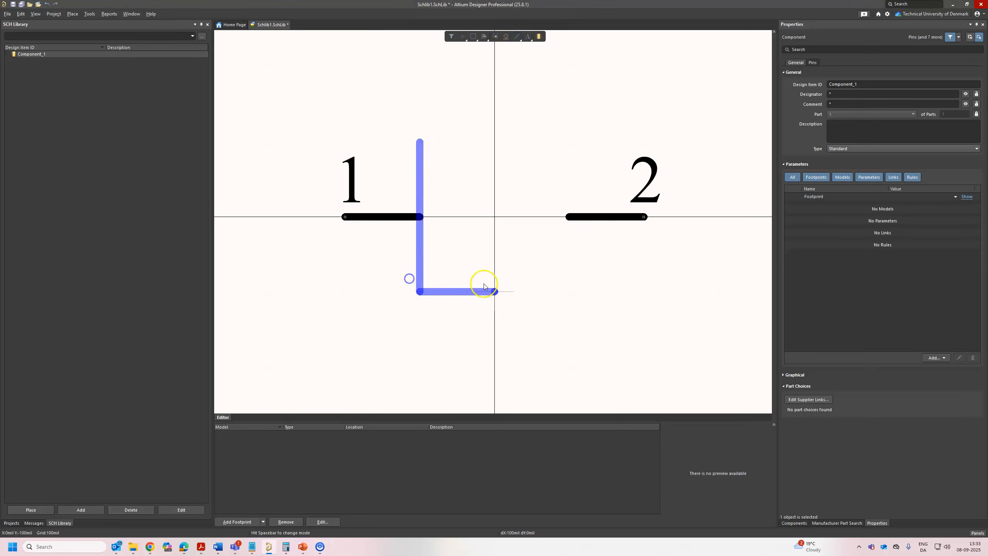
{"action": "left_click", "coordinate": [556, 286]}
{"action": "left_click", "coordinate": [568, 143]}
{"action": "left_click", "coordinate": [432, 147]}
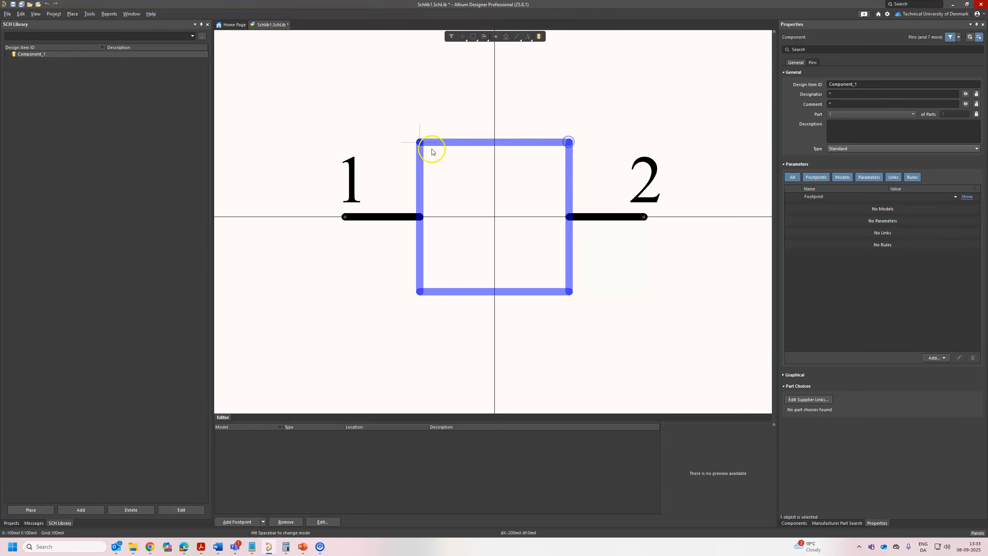
{"action": "right_click", "coordinate": [457, 161]}
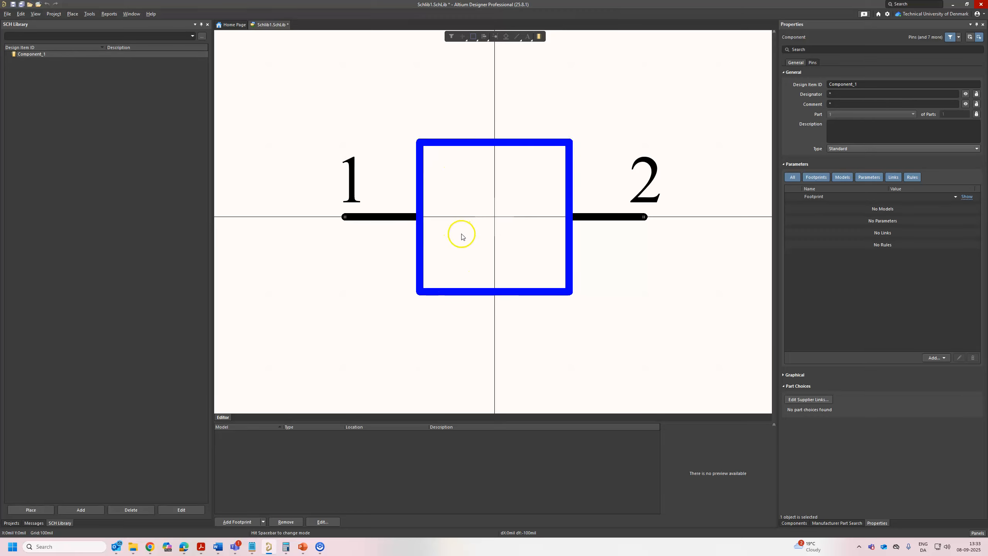
{"action": "scroll", "coordinate": [530, 289], "scroll_direction": "down", "scroll_amount": 8, "text": "ctrl"}
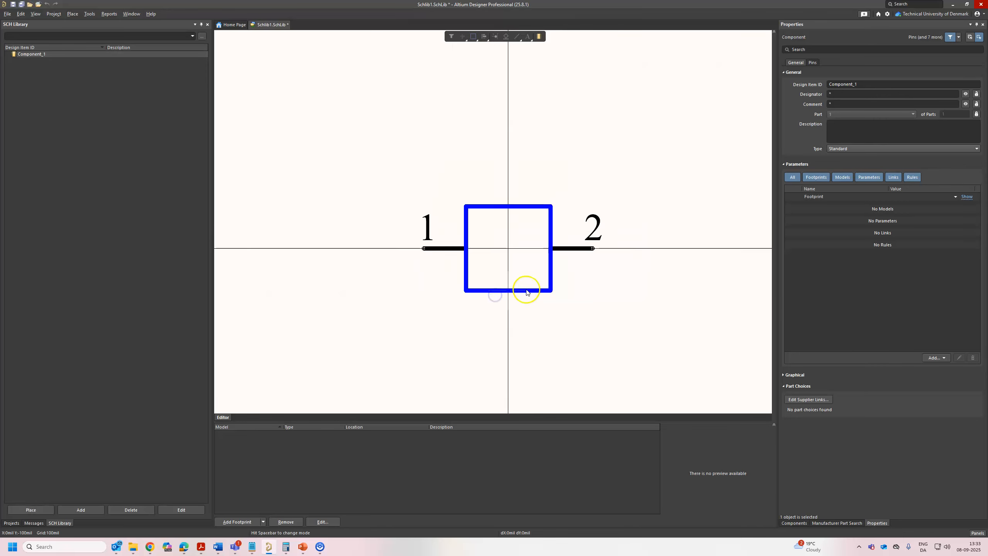
{"action": "right_click", "coordinate": [590, 312]}
{"action": "right_click", "coordinate": [590, 311]}
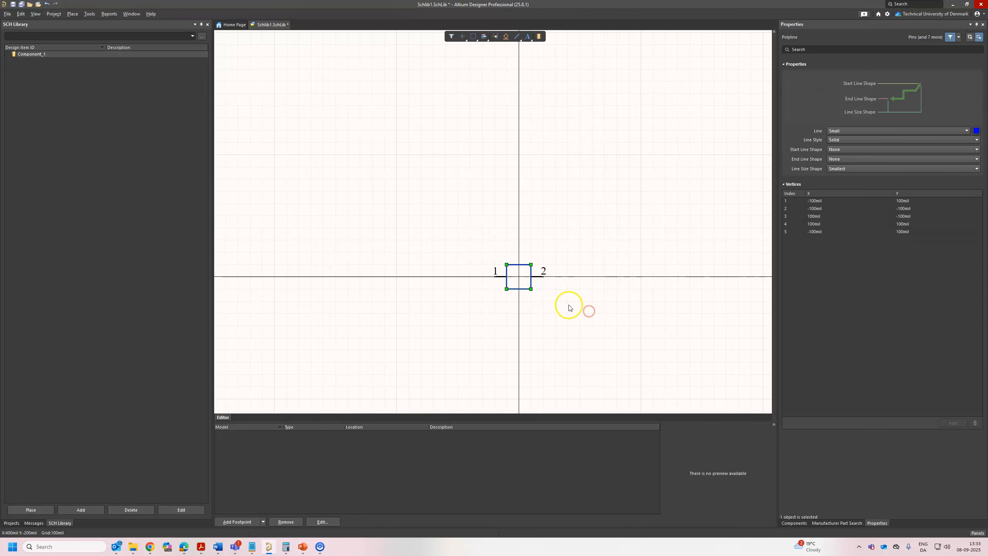
Delete the square outline between the two pins.
{"action": "scroll", "coordinate": [564, 305], "scroll_direction": "up", "scroll_amount": 4, "text": "ctrl"}
{"action": "key", "text": "Delete"}
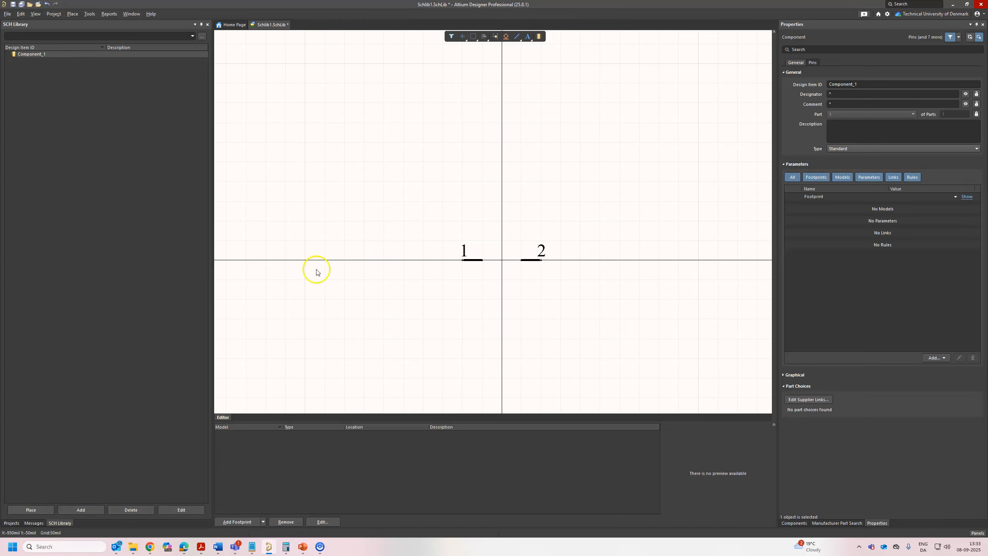
{"action": "scroll", "coordinate": [394, 209], "scroll_direction": "up", "scroll_amount": 2, "text": "ctrl"}
{"action": "right_click_drag", "start_coordinate": [593, 204], "coordinate": [498, 192]}
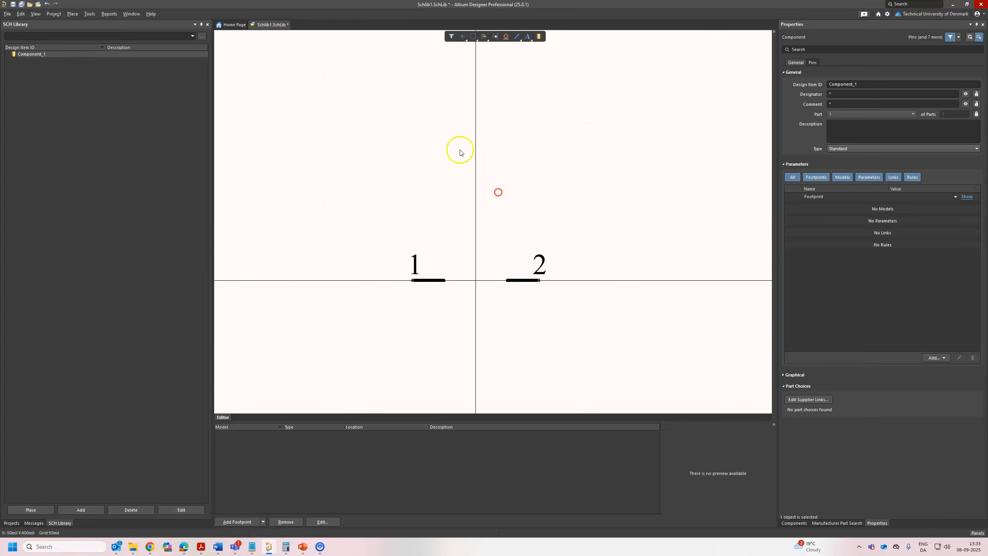
{"action": "left_click", "coordinate": [516, 37]}
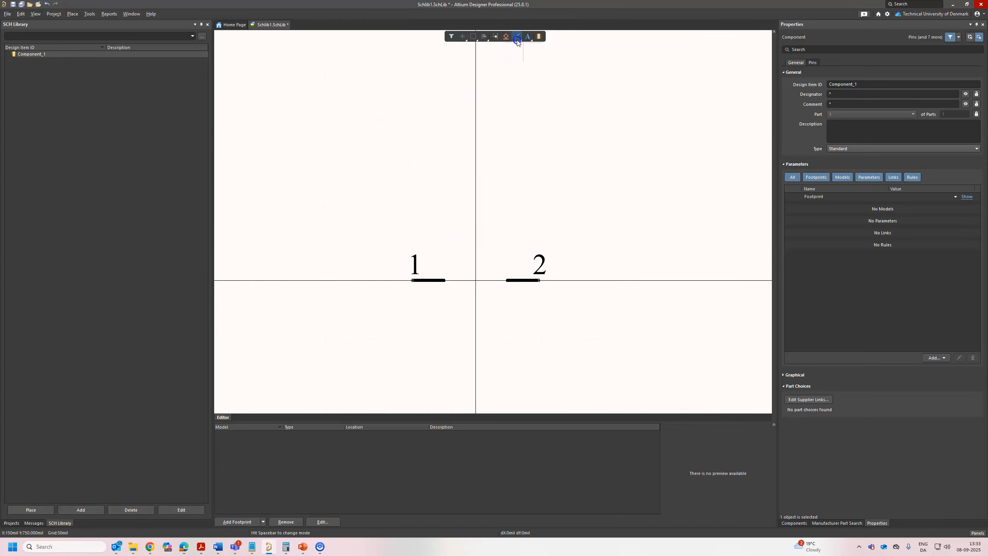
{"action": "left_click", "coordinate": [447, 254]}
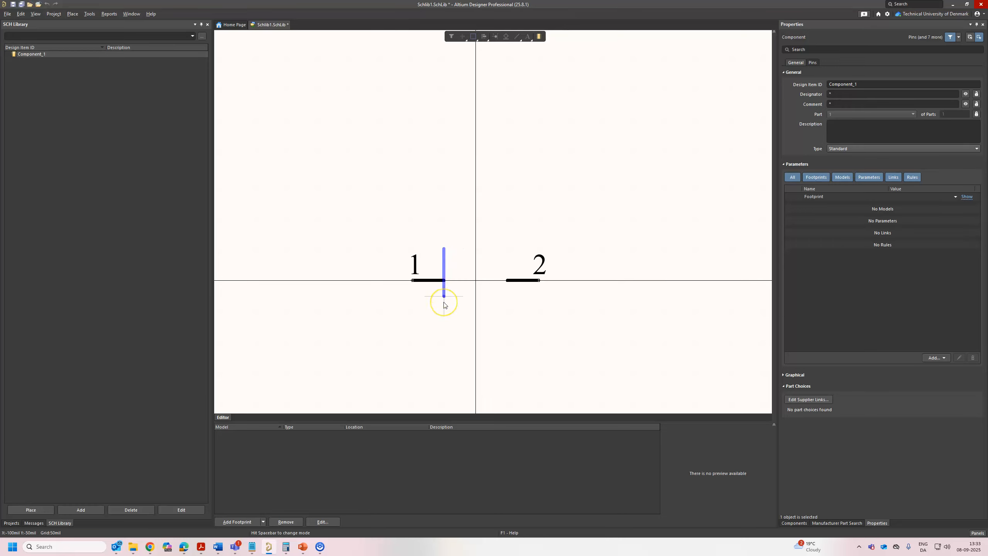
{"action": "right_click", "coordinate": [445, 304]}
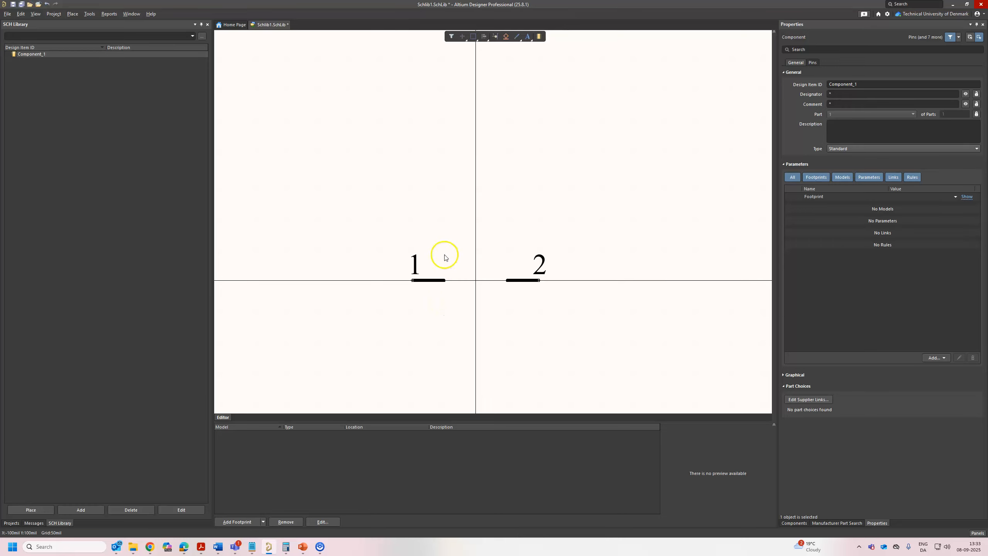
Draw a closed rectangular body with the Line tool between the pins, from (-100, -50) mil to (100, 50) mil.
{"action": "scroll", "coordinate": [446, 294], "scroll_direction": "up", "scroll_amount": 1, "text": "ctrl"}
{"action": "left_click", "coordinate": [517, 36]}
{"action": "left_click", "coordinate": [443, 298]}
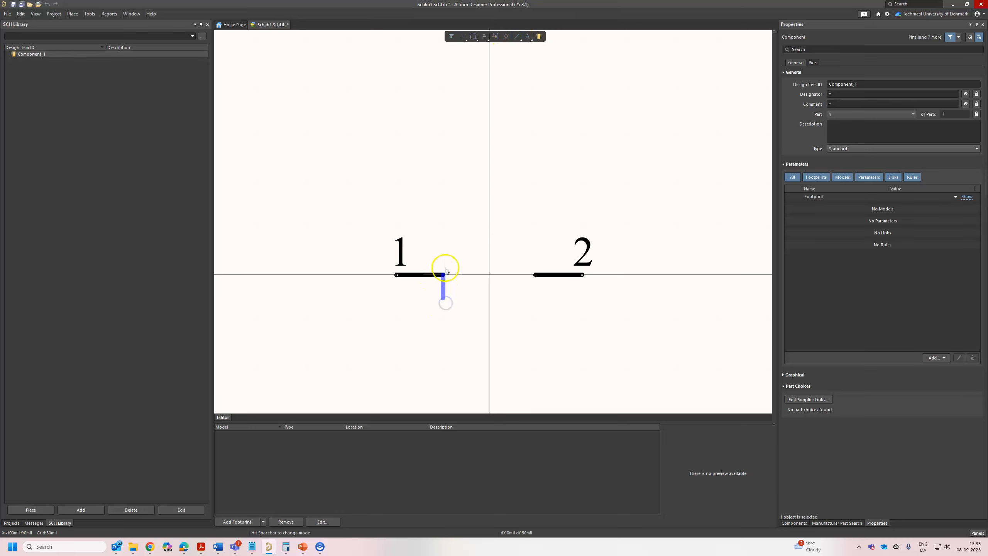
{"action": "left_click", "coordinate": [538, 261]}
{"action": "left_click", "coordinate": [534, 302]}
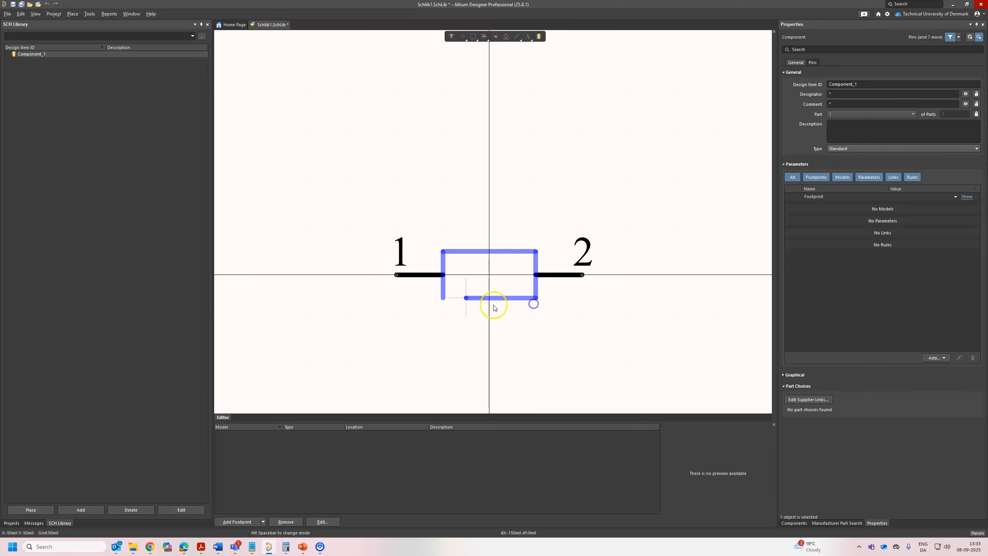
{"action": "left_click", "coordinate": [438, 302]}
{"action": "right_click", "coordinate": [373, 311]}
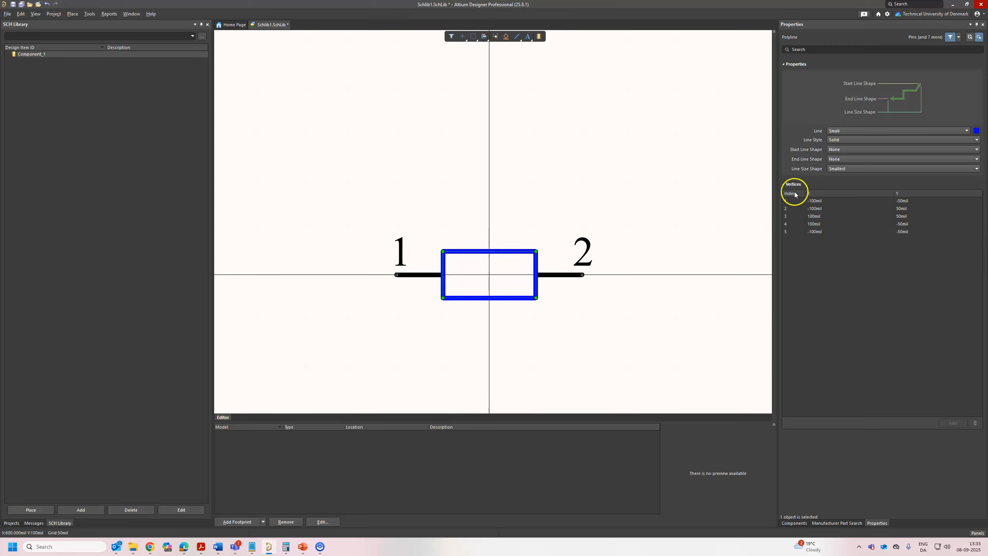
{"action": "left_click", "coordinate": [926, 132]}
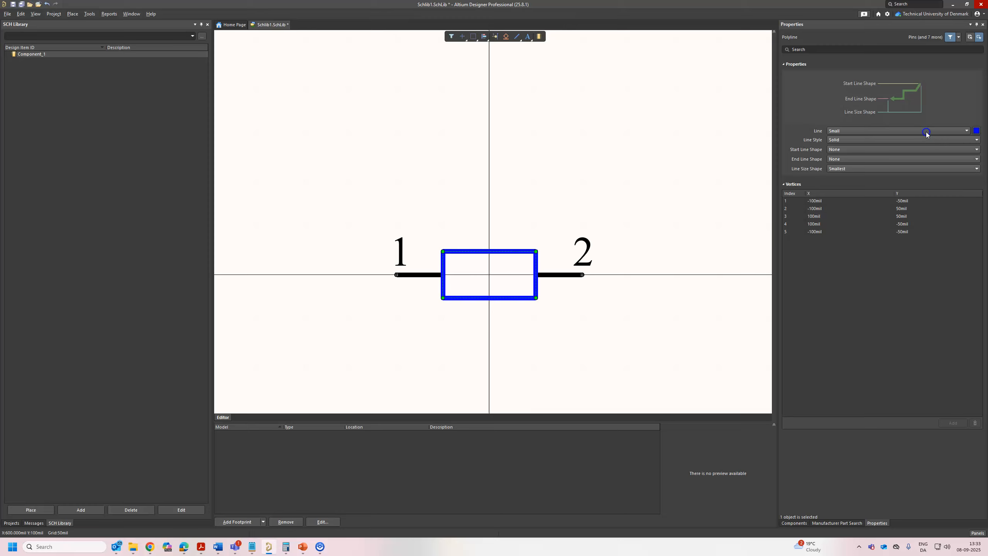
{"action": "left_click", "coordinate": [975, 131]}
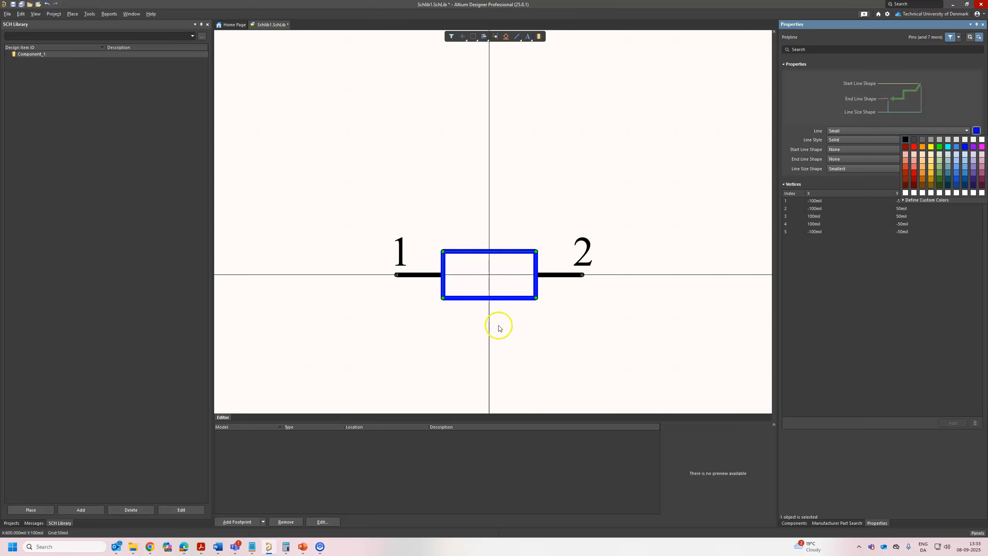
{"action": "left_click", "coordinate": [646, 308]}
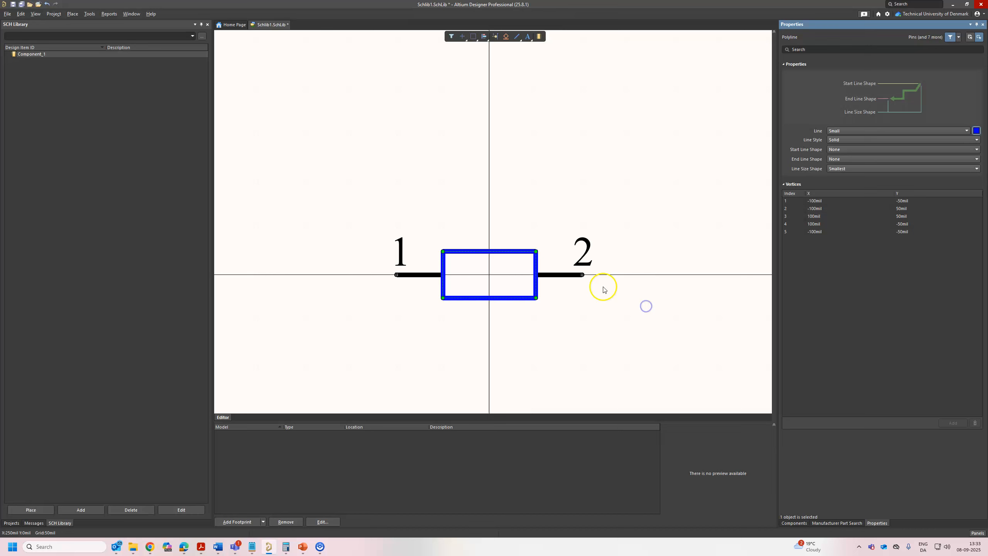
Try a length of 50 mil for pin 2.
{"action": "left_click", "coordinate": [624, 276]}
{"action": "left_click", "coordinate": [565, 275]}
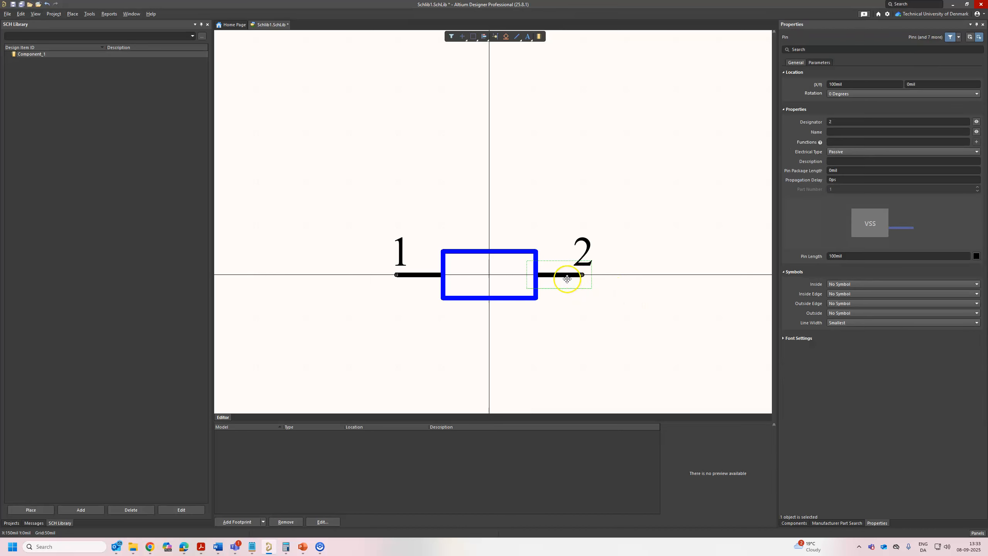
{"action": "left_click", "coordinate": [834, 256]}
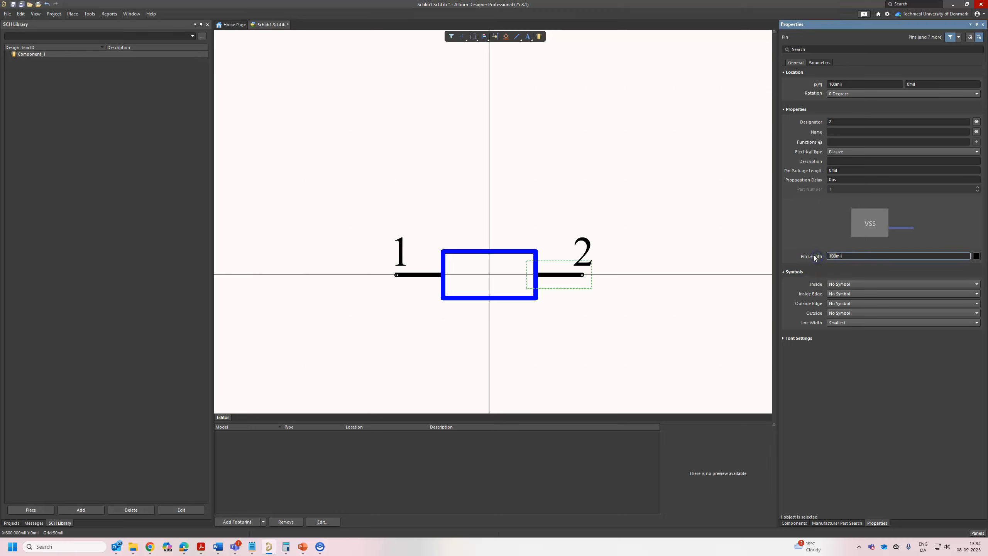
{"action": "left_click", "coordinate": [866, 255]}
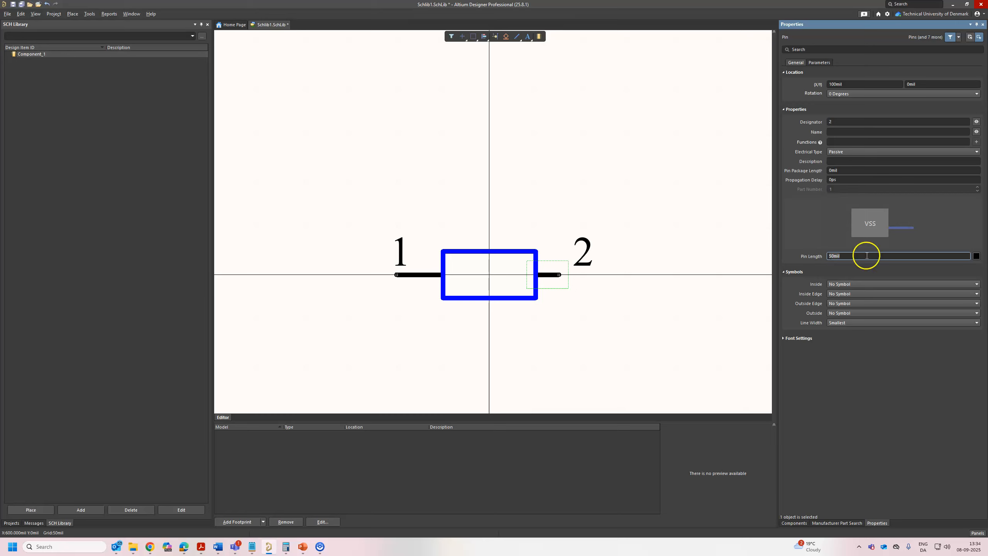
{"action": "left_click", "coordinate": [664, 331]}
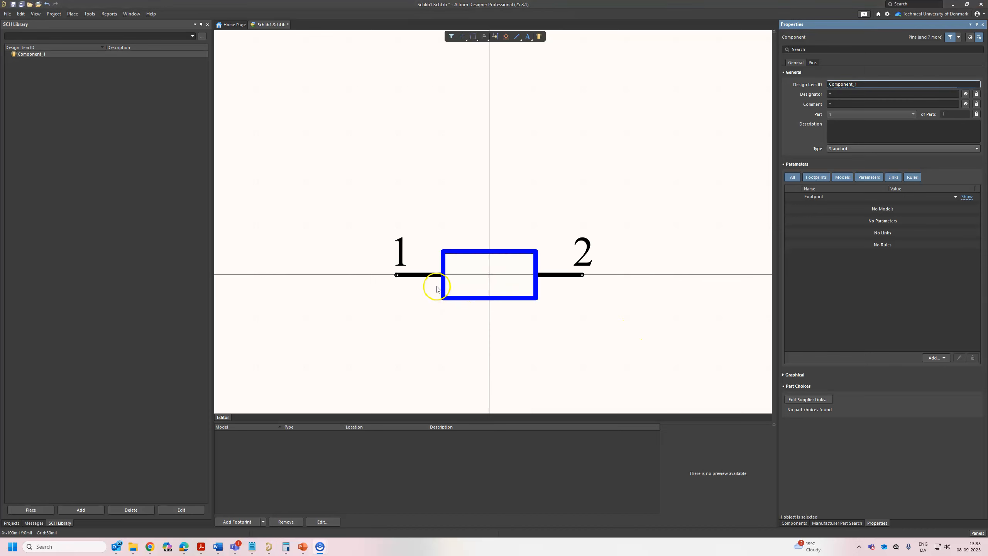
Hide the designators of pins 1 and 2.
{"action": "left_click", "coordinate": [425, 296]}
{"action": "scroll", "coordinate": [412, 297], "scroll_direction": "up", "scroll_amount": 2, "text": "ctrl"}
{"action": "left_click", "coordinate": [420, 262]}
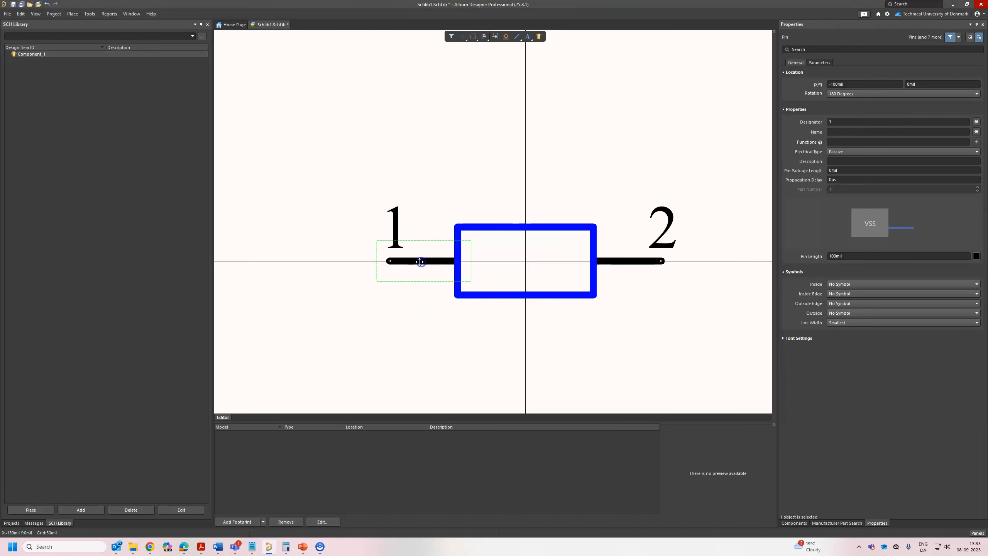
{"action": "scroll", "coordinate": [457, 230], "scroll_direction": "down", "scroll_amount": 1, "text": "ctrl"}
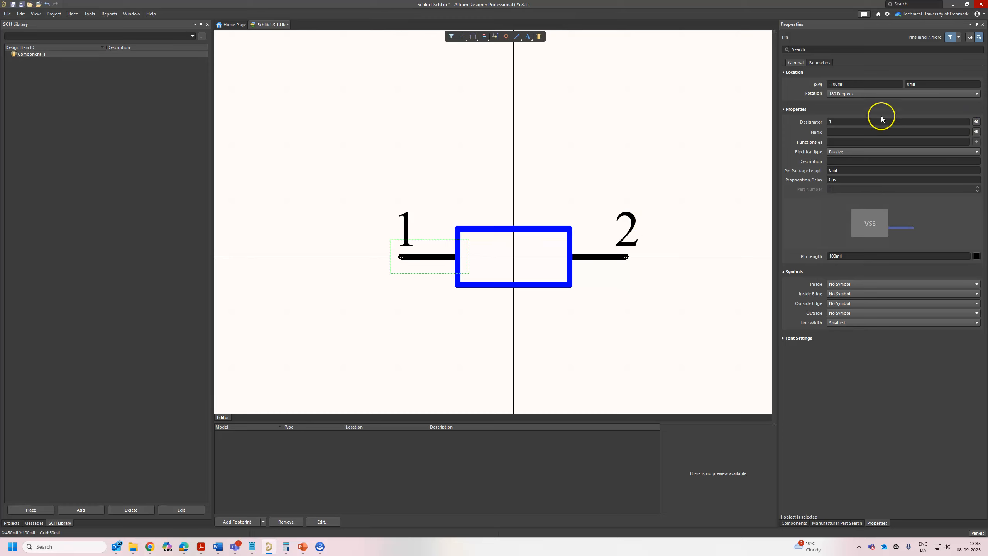
{"action": "left_click", "coordinate": [978, 123]}
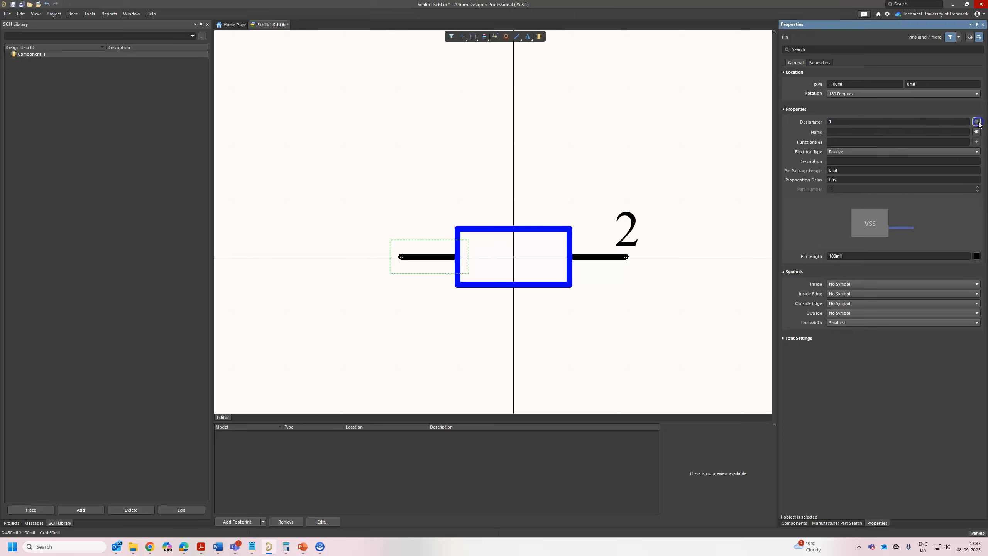
{"action": "left_click", "coordinate": [592, 257]}
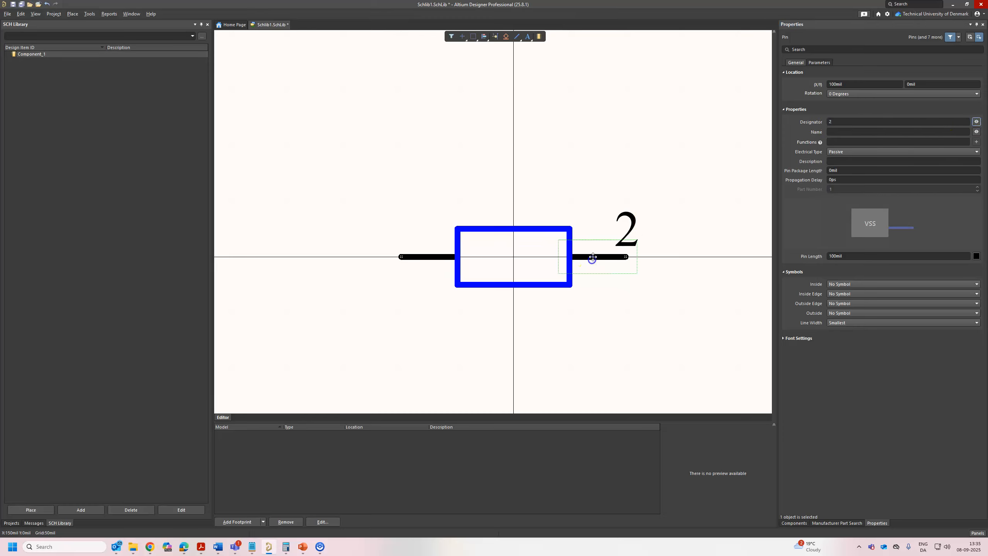
{"action": "left_click", "coordinate": [976, 121]}
{"action": "left_click", "coordinate": [592, 326]}
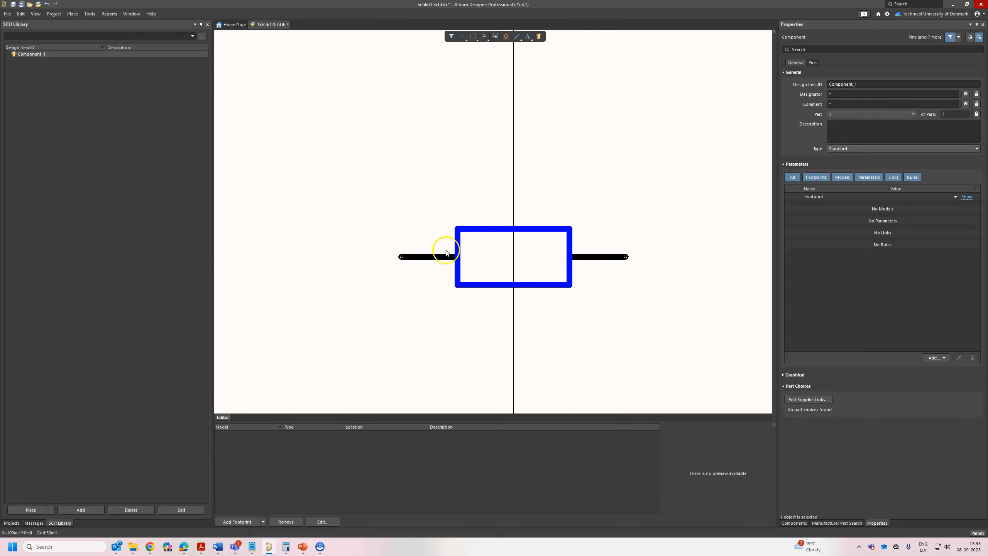
Set the component's design item ID to RES_0402 and its designator to R?
{"action": "right_click_drag", "start_coordinate": [539, 309], "coordinate": [490, 309]}
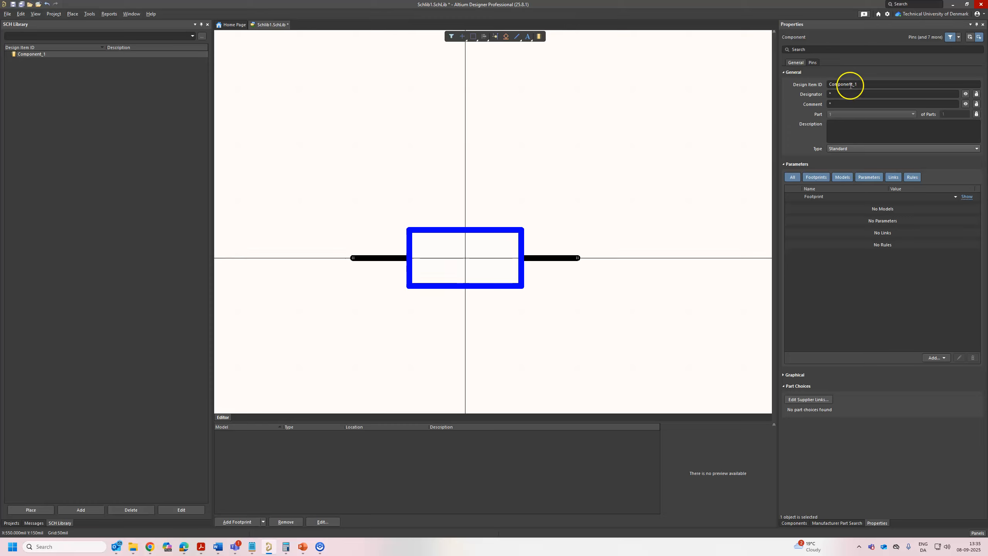
{"action": "left_click", "coordinate": [861, 83]}
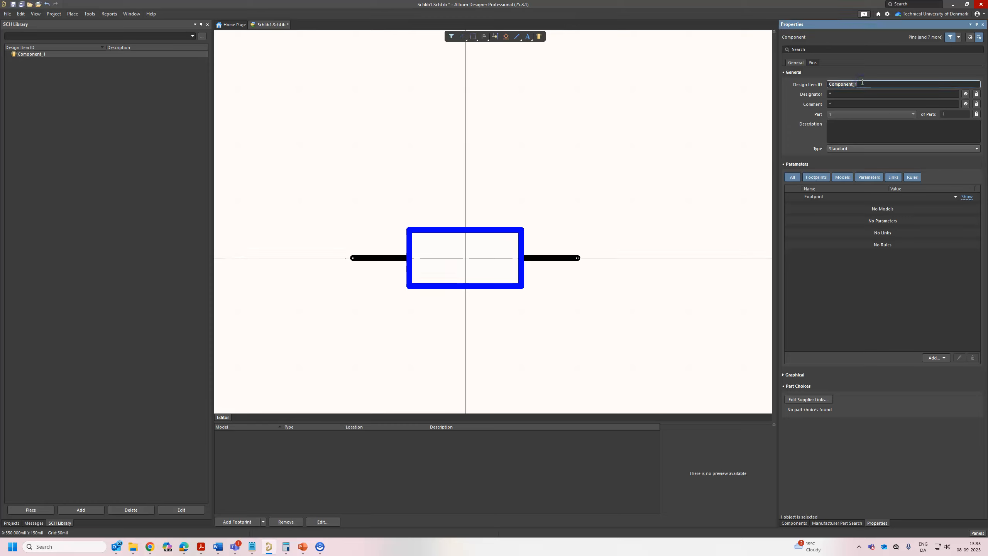
{"action": "type", "text": "RES_0402"}
{"action": "left_click", "coordinate": [843, 95]}
{"action": "left_click", "coordinate": [847, 95]}
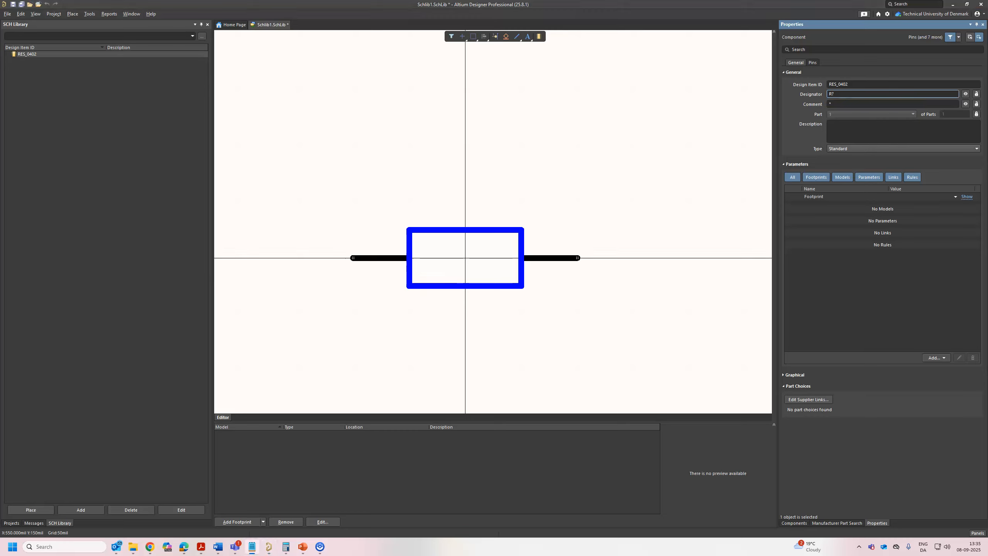
Reuse the design item ID RES_0402 as the component's comment and enter the description "Resistor SMD 0402 Generic".
{"action": "left_click", "coordinate": [867, 84]}
{"action": "left_click", "coordinate": [851, 104]}
{"action": "type", "text": "RES_0402"}
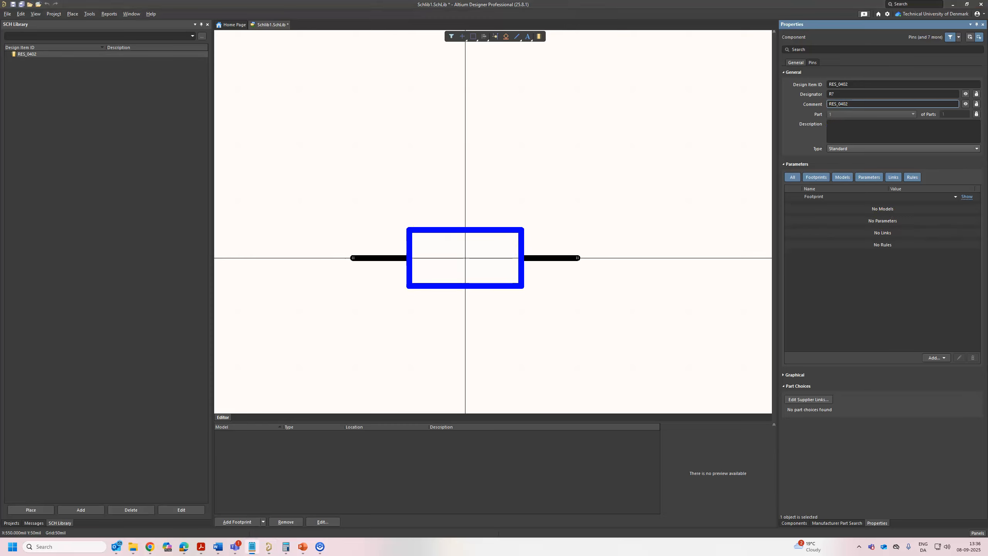
{"action": "left_click", "coordinate": [854, 135]}
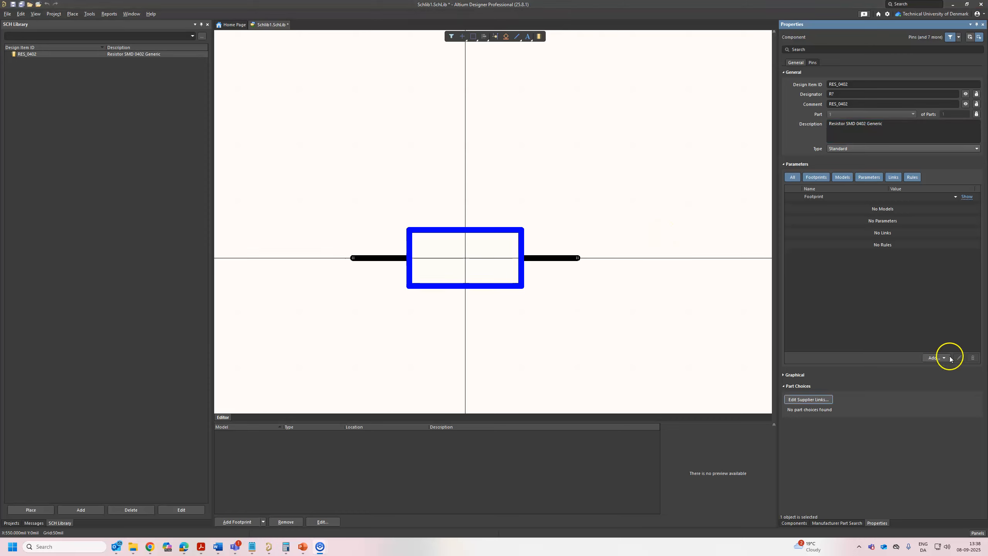
Add a component parameter named Manufacturer, pasting the name copied from the other window.
{"action": "left_click", "coordinate": [948, 359]}
{"action": "left_click", "coordinate": [941, 358]}
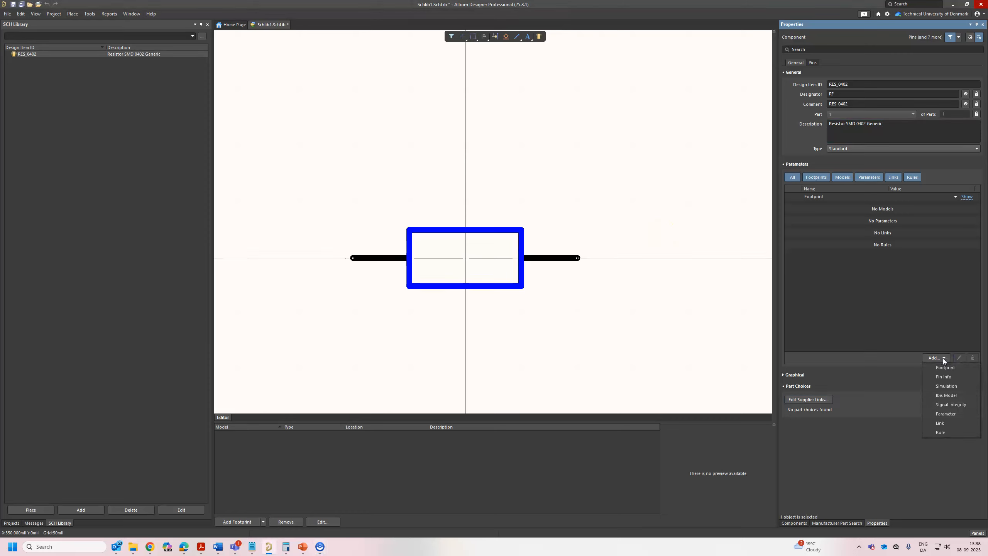
{"action": "left_click", "coordinate": [957, 413]}
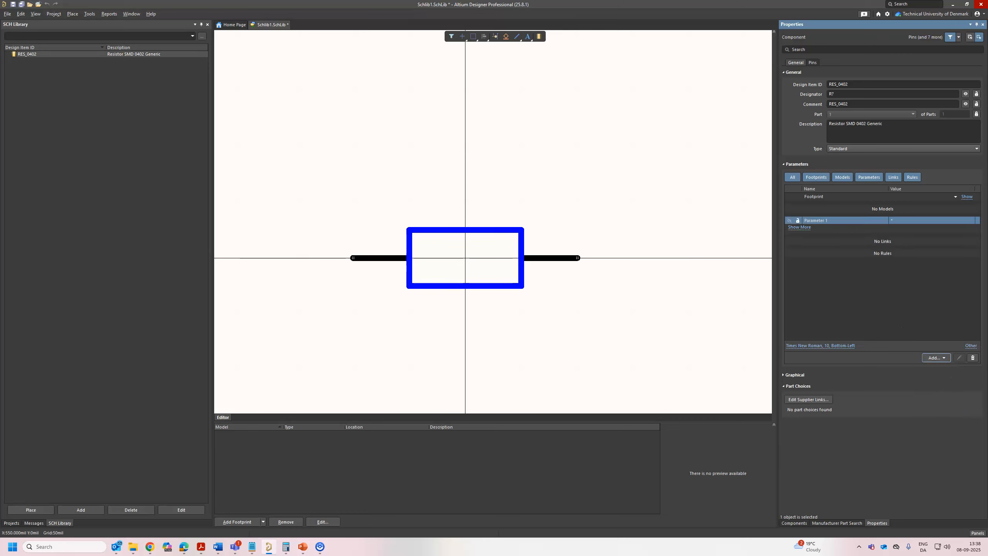
{"action": "key", "text": "alt+Tab"}
{"action": "left_click", "coordinate": [817, 221]}
{"action": "type", "text": "Manufacturer"}
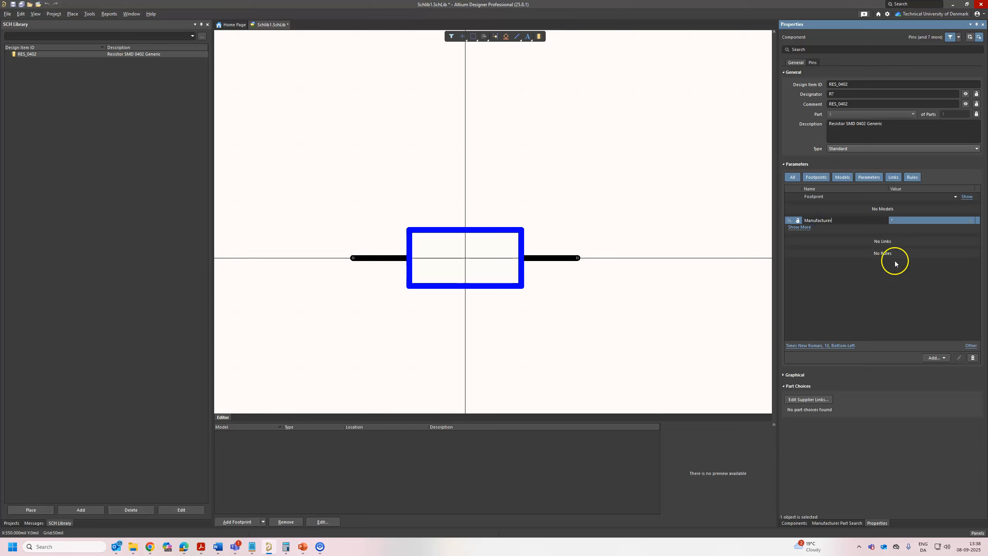
Add two more component parameters named Manufacturer Part Number and Tolerance.
{"action": "left_click", "coordinate": [946, 358]}
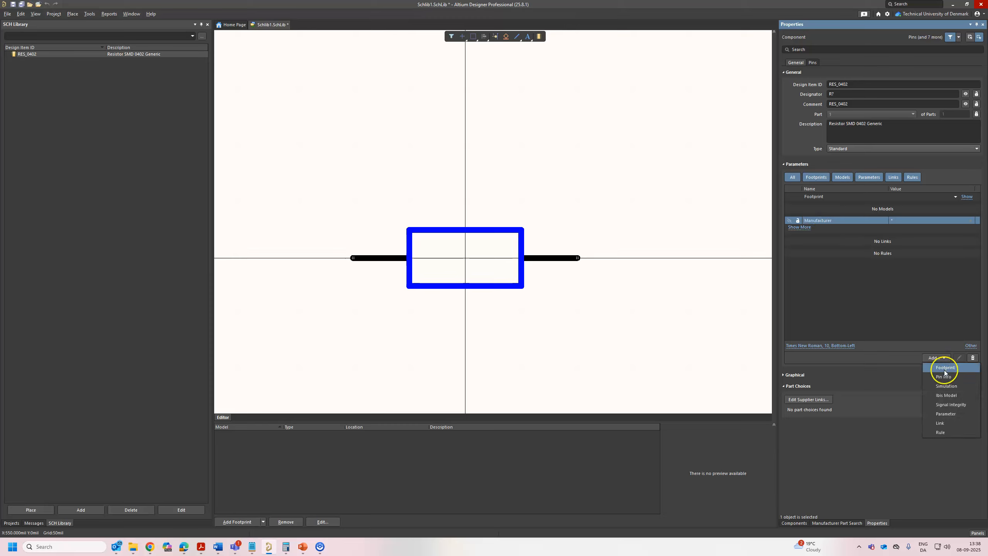
{"action": "left_click", "coordinate": [946, 413]}
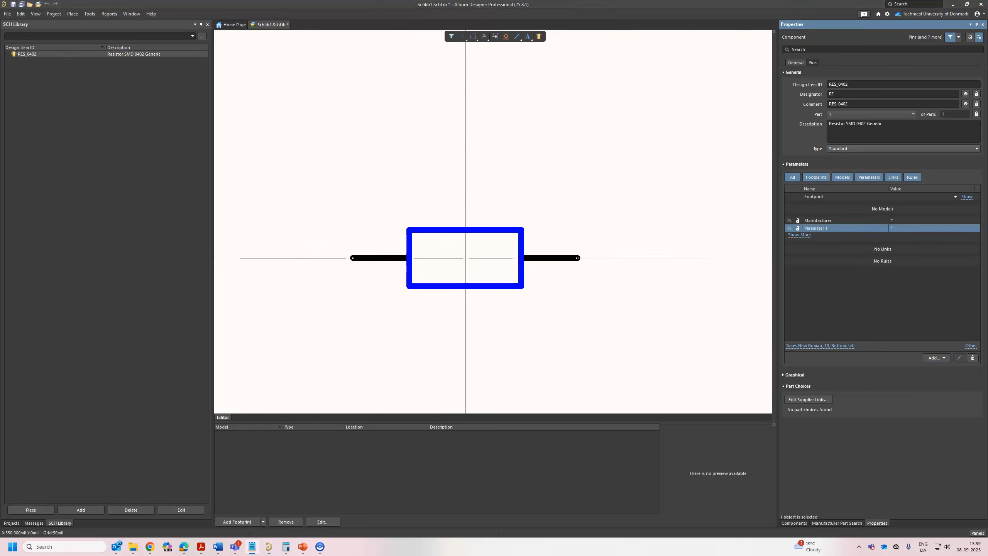
{"action": "left_click", "coordinate": [825, 227]}
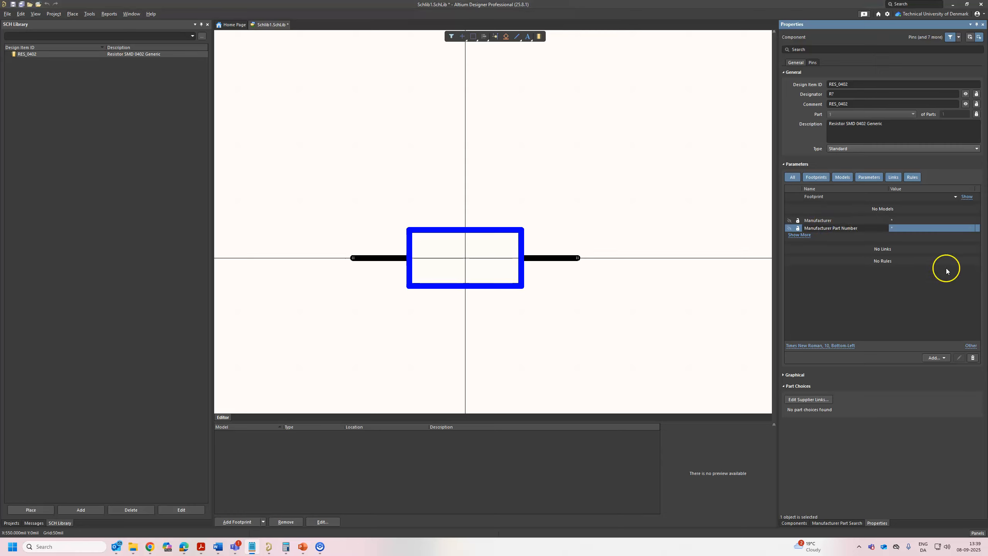
{"action": "left_click", "coordinate": [935, 357]}
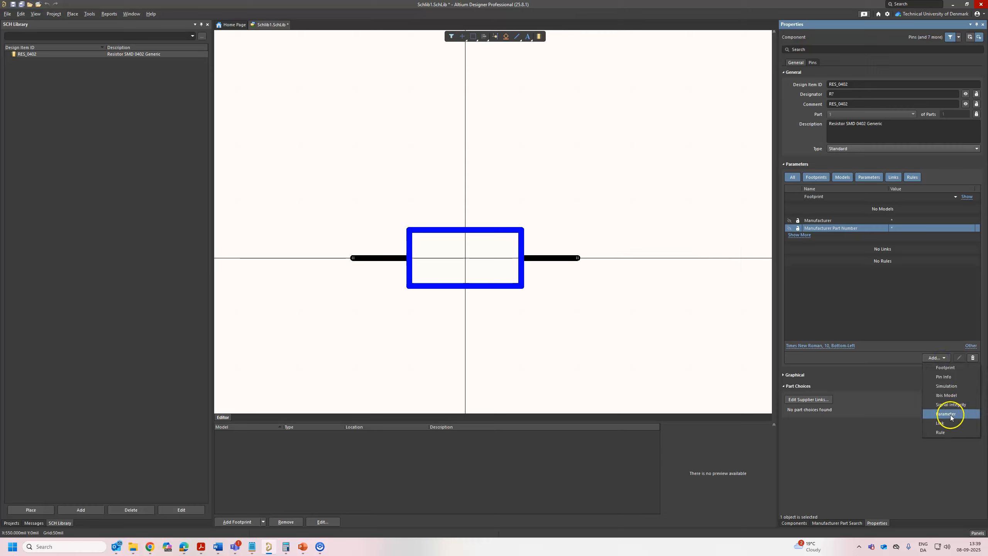
{"action": "left_click", "coordinate": [950, 415]}
{"action": "left_click", "coordinate": [828, 235]}
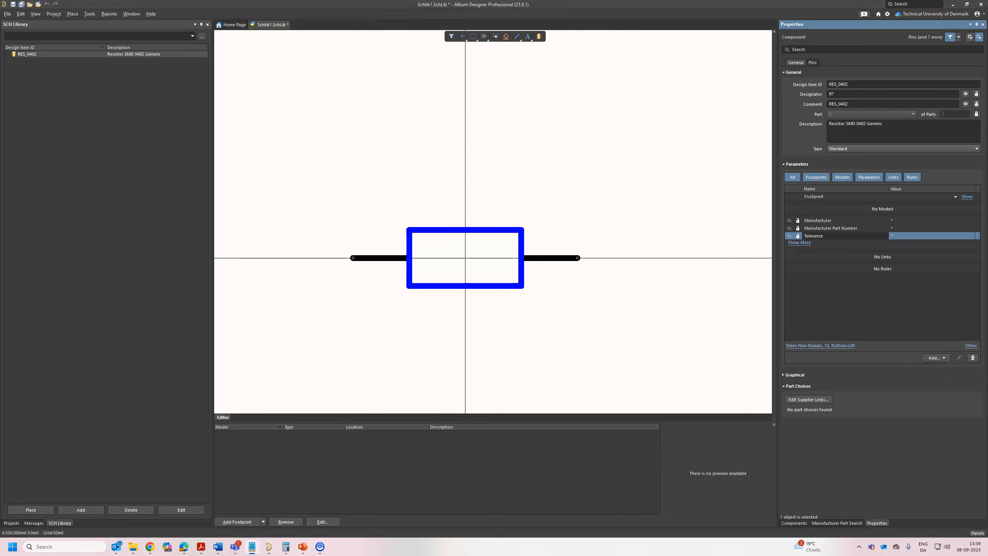
Add a component parameter named Package Size.
{"action": "left_click", "coordinate": [943, 355]}
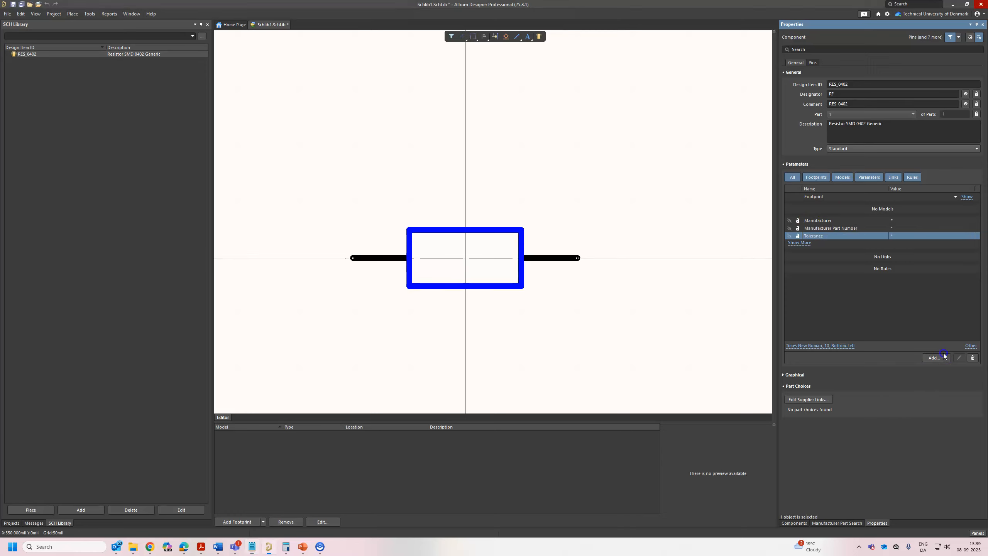
{"action": "left_click", "coordinate": [949, 414]}
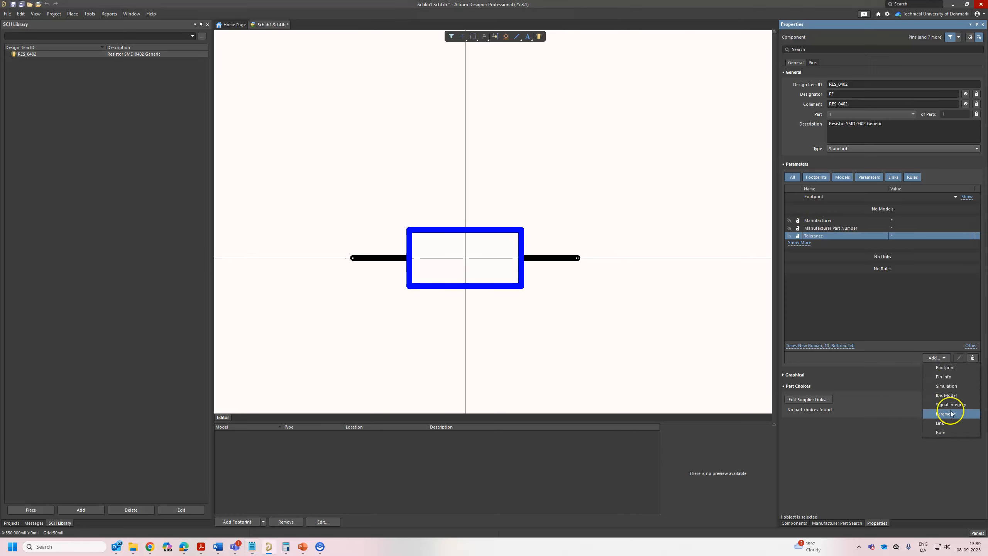
{"action": "double_click", "coordinate": [847, 246]}
{"action": "type", "text": "Package Size"}
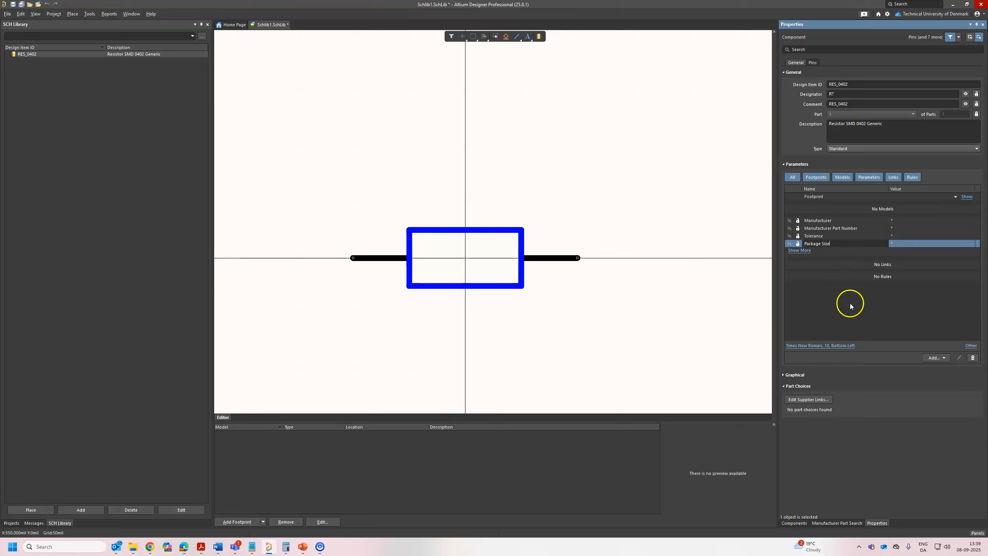
Add a component parameter named LCSC Part Number.
{"action": "key", "text": "alt+Tab"}
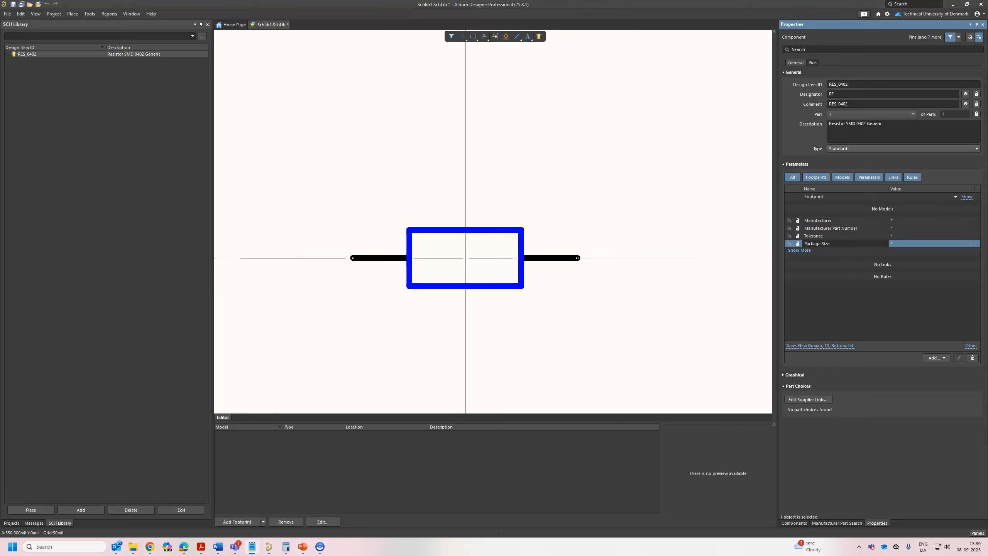
{"action": "left_click", "coordinate": [943, 360]}
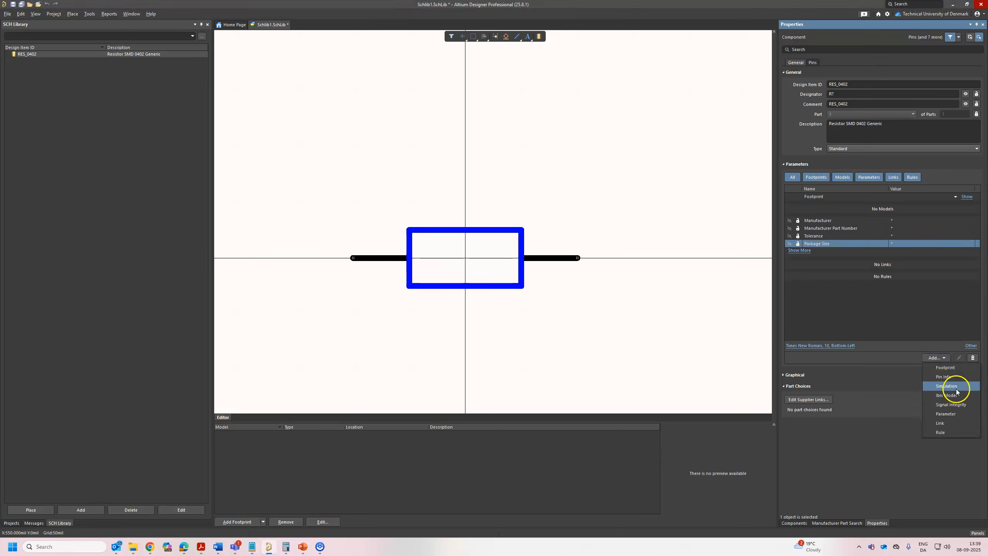
{"action": "left_click", "coordinate": [949, 413]}
{"action": "left_click", "coordinate": [836, 252]}
{"action": "left_click", "coordinate": [835, 298]}
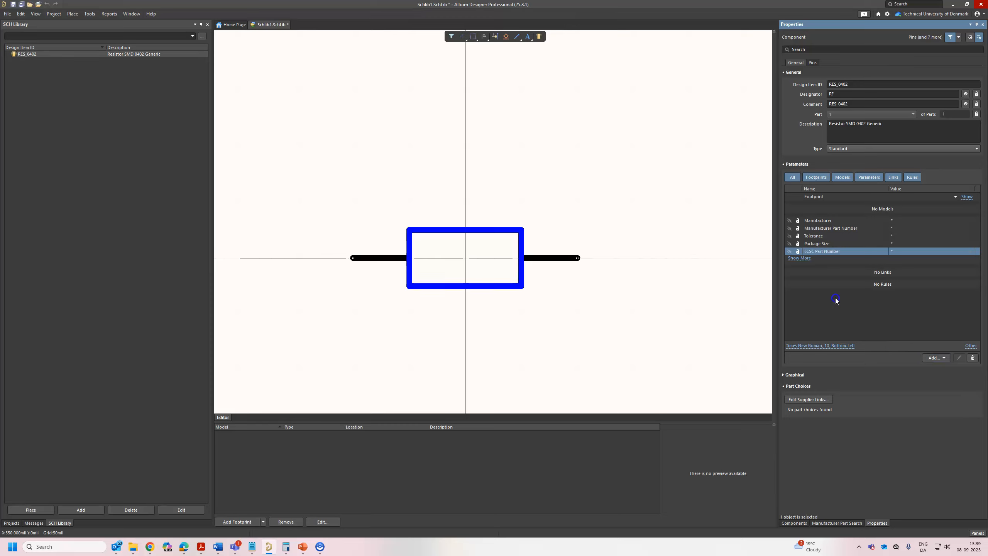
{"action": "left_click", "coordinate": [843, 277]}
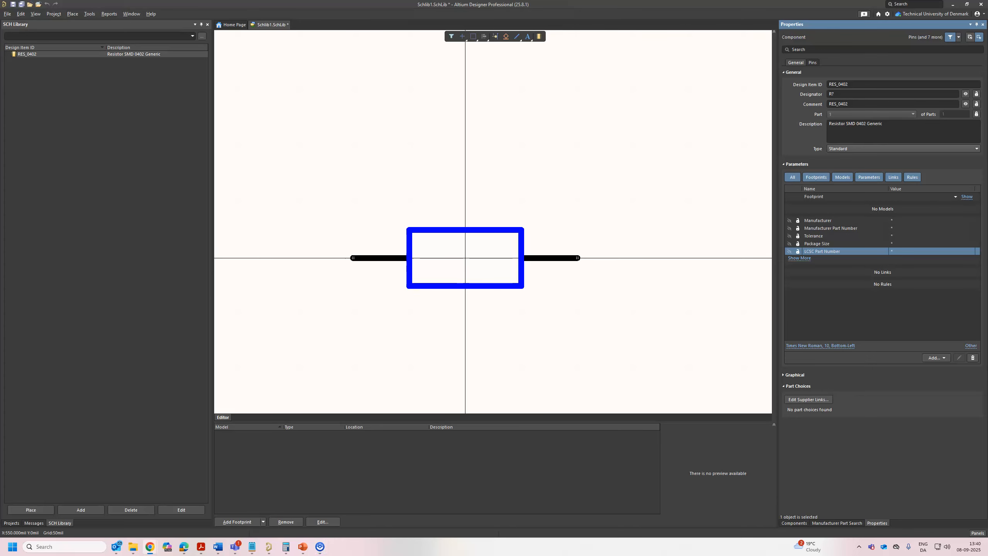
Copy the manufacturer from the DigiKey page for RC0402JR-074K7L in the browser and set the Manufacturer parameter to YAGEO.
{"action": "left_click_drag", "start_coordinate": [986, 74], "coordinate": [661, 74]}
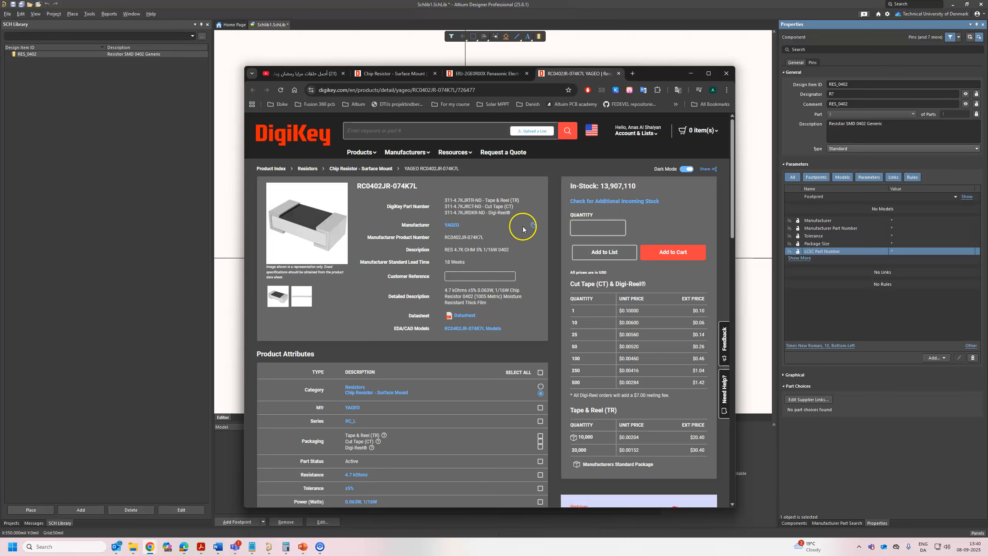
{"action": "left_click", "coordinate": [534, 226]}
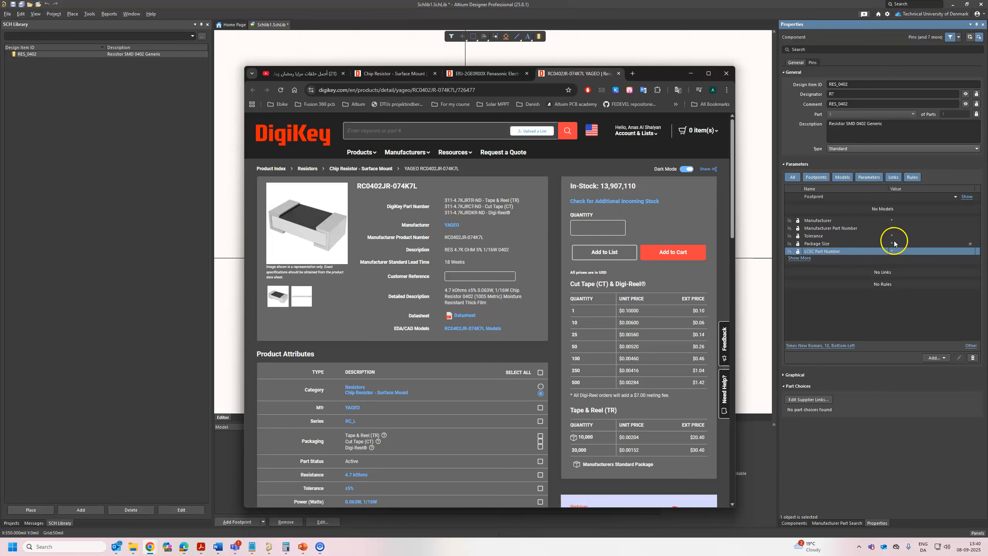
{"action": "left_click", "coordinate": [903, 220]}
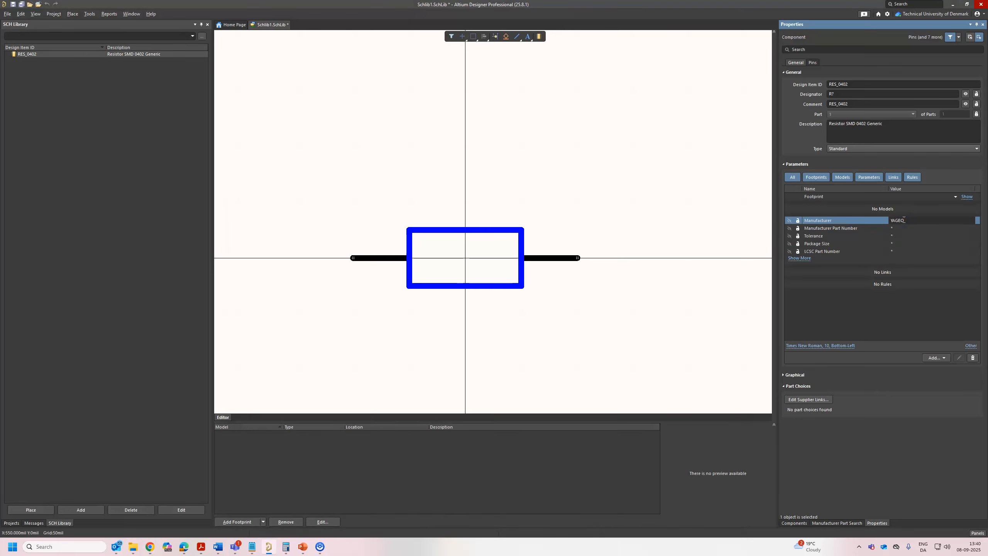
{"action": "left_click", "coordinate": [155, 547]}
{"action": "left_click", "coordinate": [231, 502]}
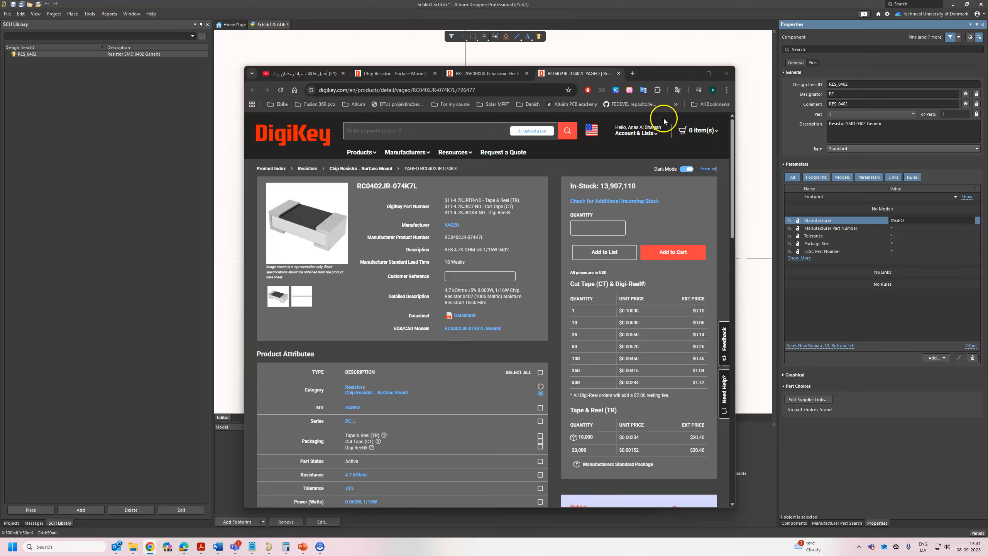
{"action": "left_click", "coordinate": [690, 73]}
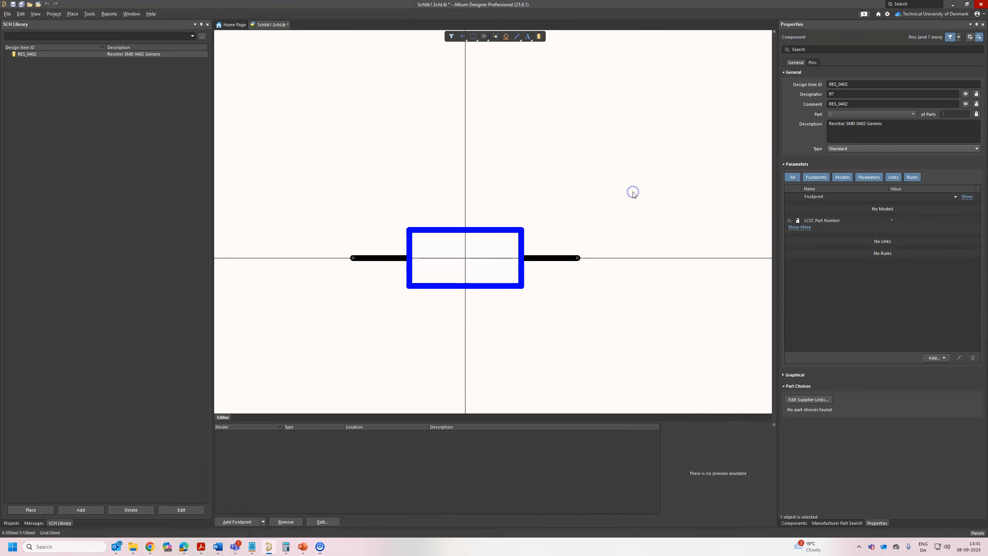
Set the electrical type of the resistor symbol's pin 1 to Passive.
{"action": "left_click", "coordinate": [382, 259]}
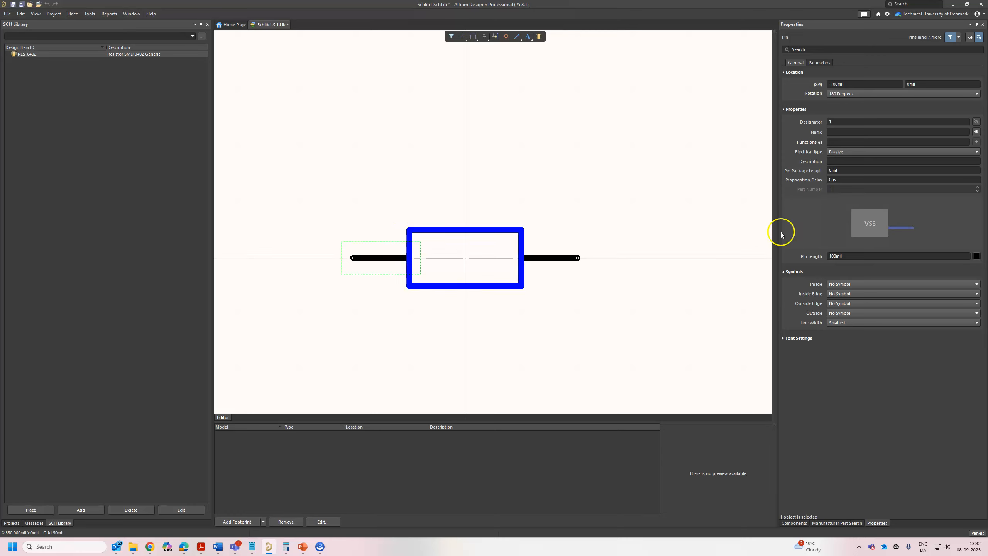
{"action": "left_click", "coordinate": [845, 155]}
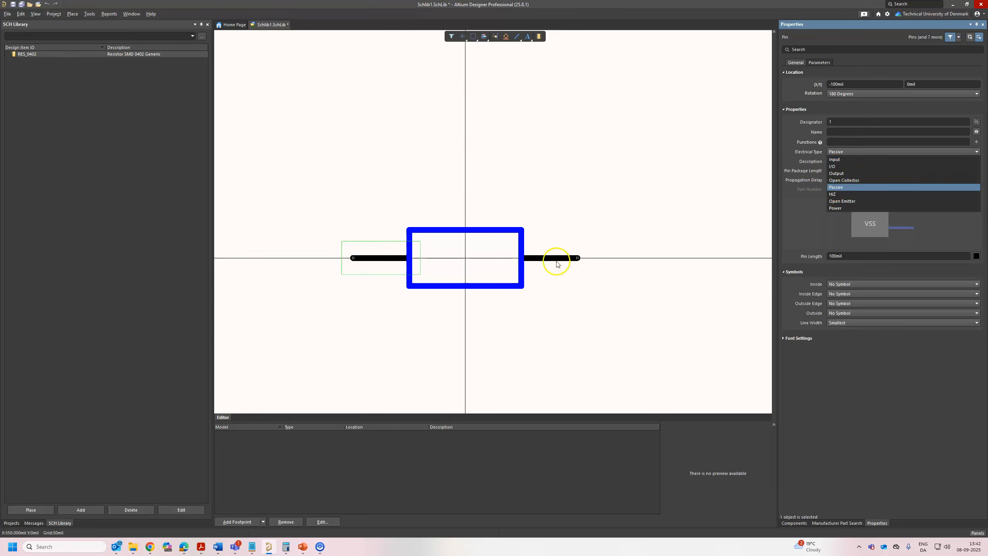
{"action": "left_click", "coordinate": [838, 191]}
{"action": "left_click", "coordinate": [655, 313]}
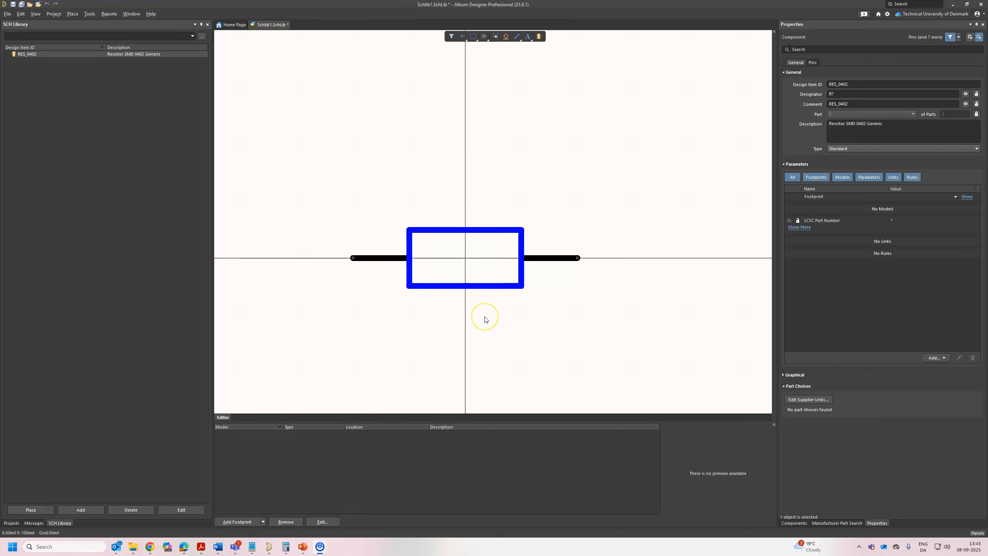
Save the schematic library as Generic-Schematic-Library in the Generic Libarary folder under Documents > Altium > AD25 > Library.
{"action": "key", "text": "ctrl+s"}
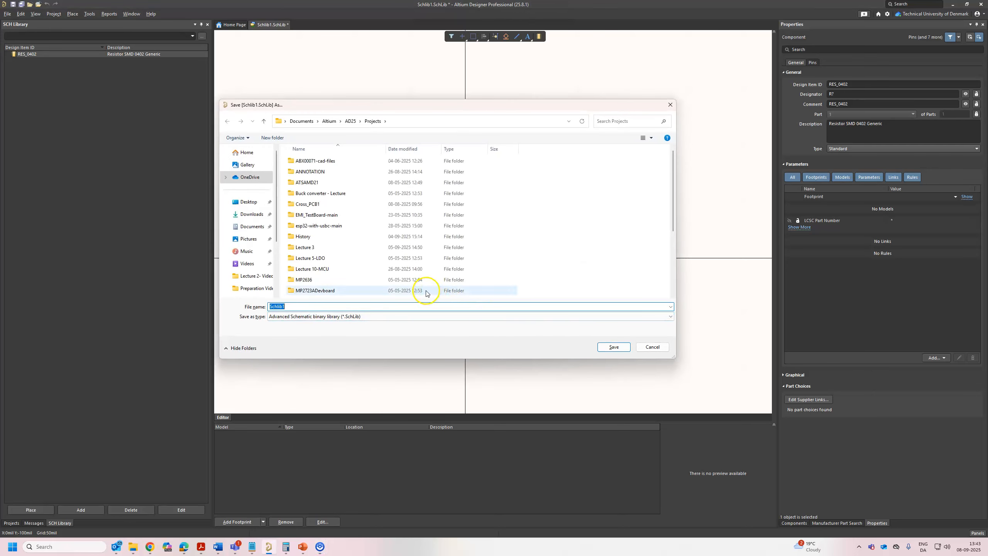
{"action": "left_click", "coordinate": [350, 122]}
{"action": "left_click", "coordinate": [329, 122]}
{"action": "double_click", "coordinate": [310, 160]}
{"action": "double_click", "coordinate": [310, 193]}
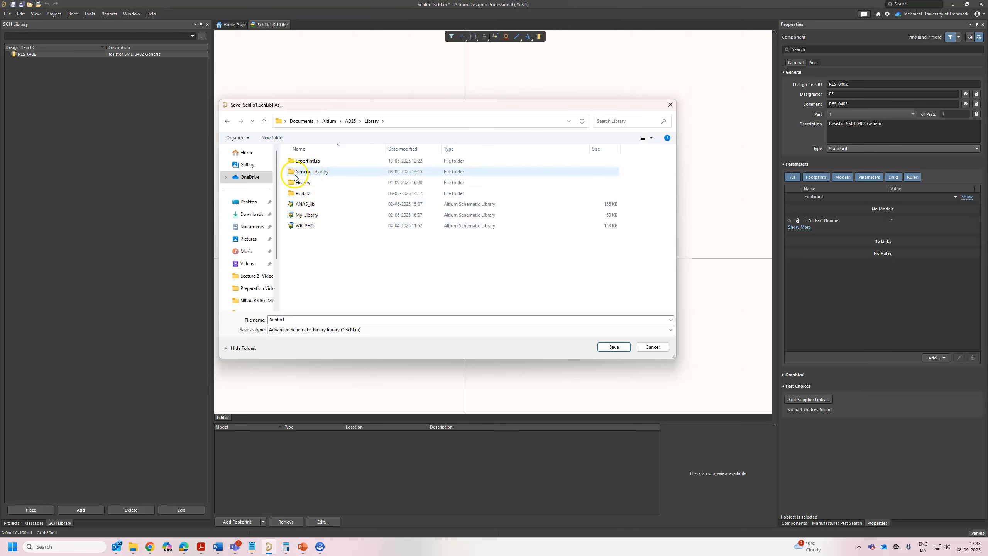
{"action": "double_click", "coordinate": [329, 173]}
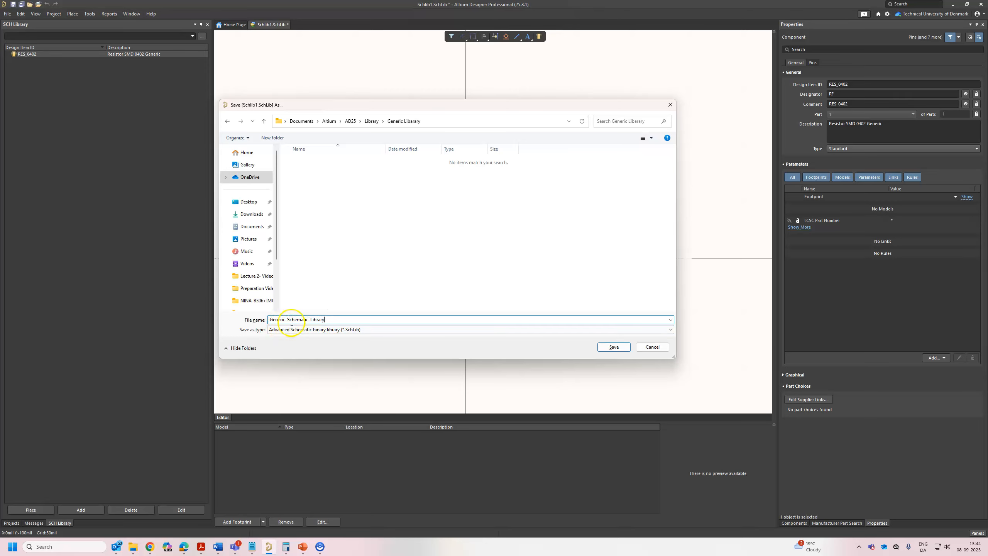
{"action": "left_click", "coordinate": [619, 348]}
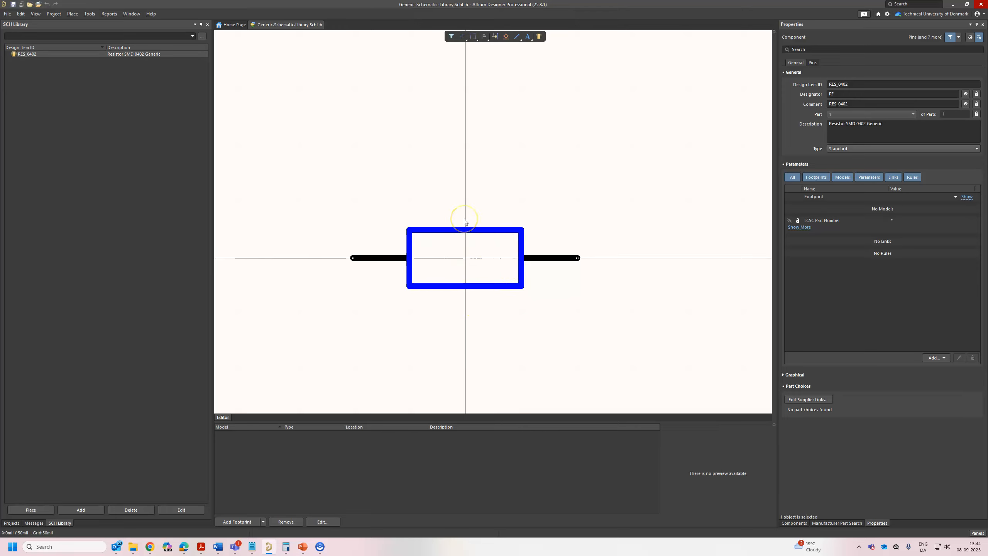
{"action": "left_click", "coordinate": [426, 275]}
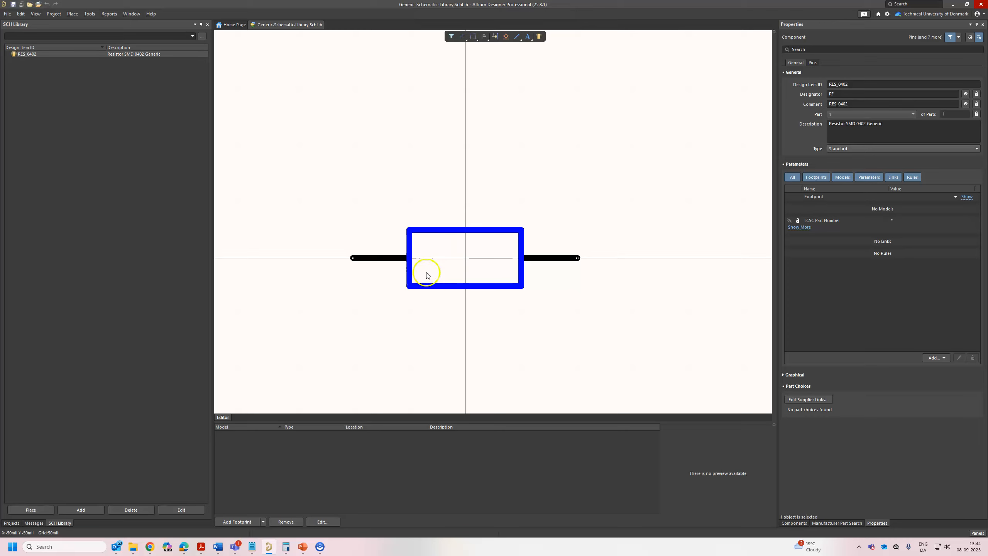